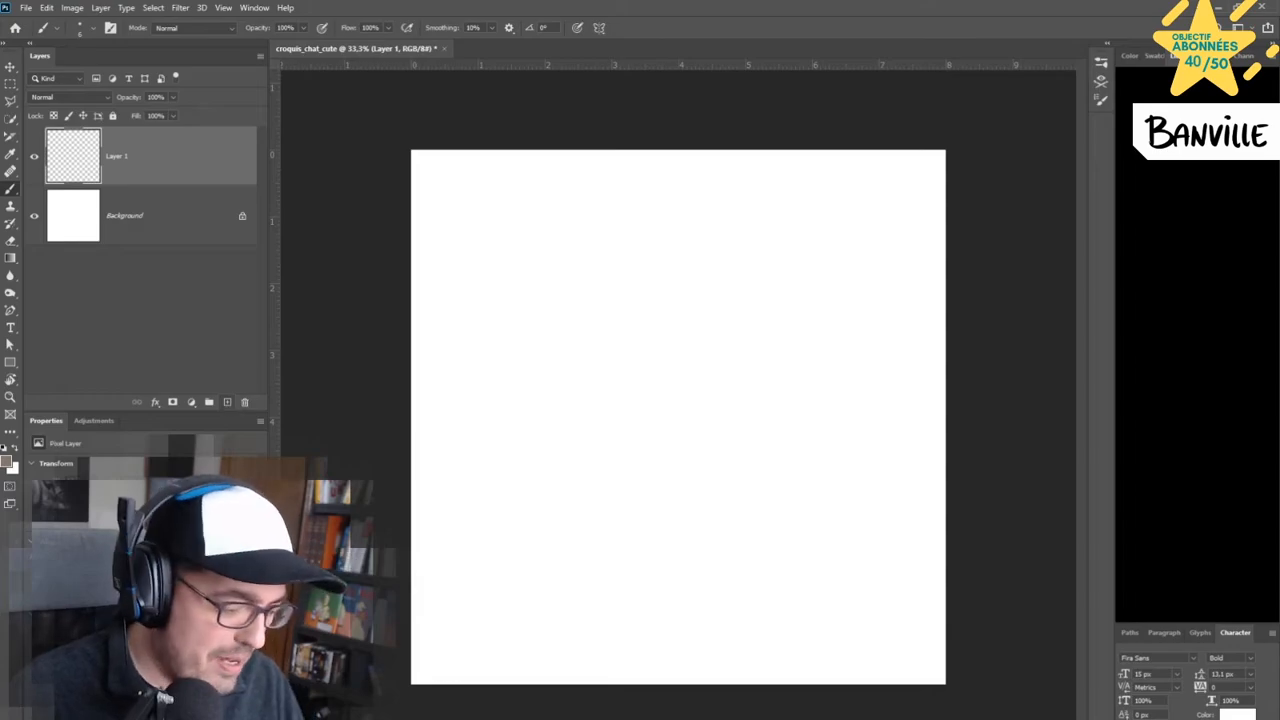
Enlarge the brush and sketch a large loose oval for the cat's head in the middle of the canvas.
{"action": "key", "text": "bracketright"}
{"action": "key", "text": "bracketright"}
{"action": "key", "text": "bracketright"}
{"action": "key", "text": "bracketright"}
{"action": "key", "text": "bracketright"}
{"action": "key", "text": "bracketright"}
{"action": "key", "text": "bracketright"}
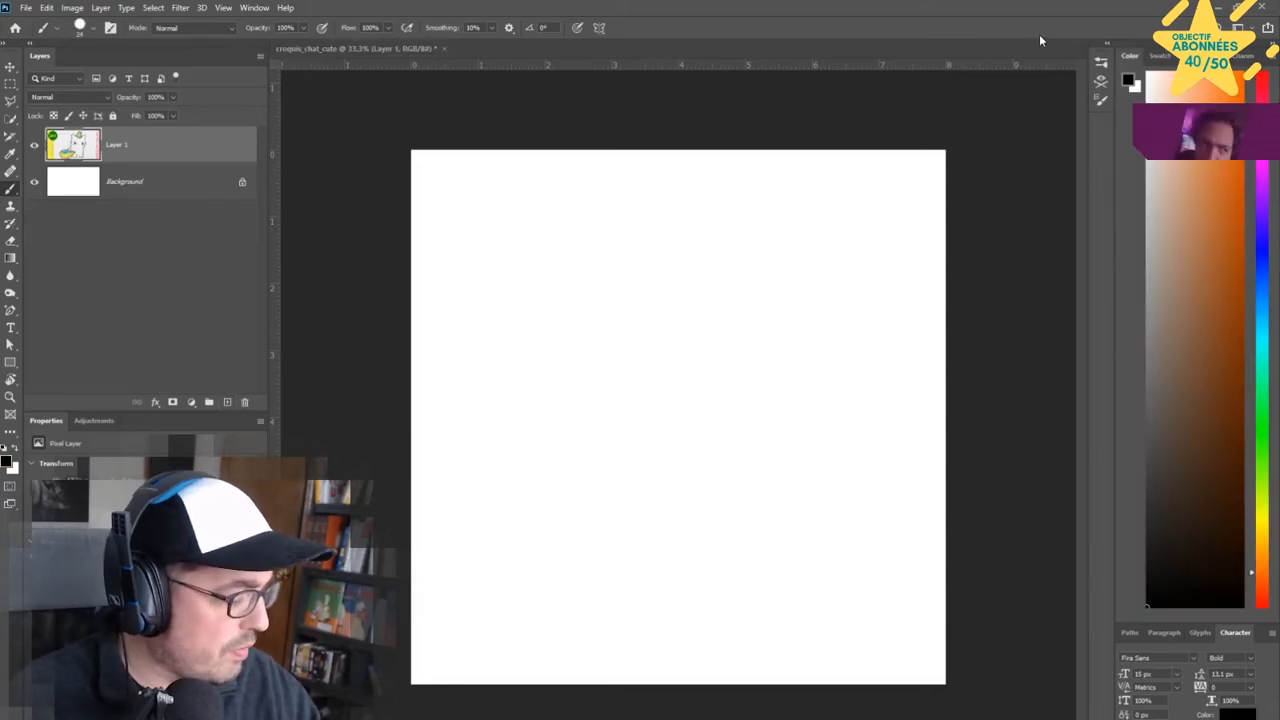
{"action": "mouse_move", "coordinate": [650, 284]}
{"action": "left_mouse_down"}
{"action": "mouse_move", "coordinate": [644, 520]}
{"action": "mouse_move", "coordinate": [554, 354]}
{"action": "mouse_move", "coordinate": [723, 300]}
{"action": "mouse_move", "coordinate": [806, 431]}
{"action": "mouse_move", "coordinate": [678, 505]}
{"action": "left_mouse_up"}
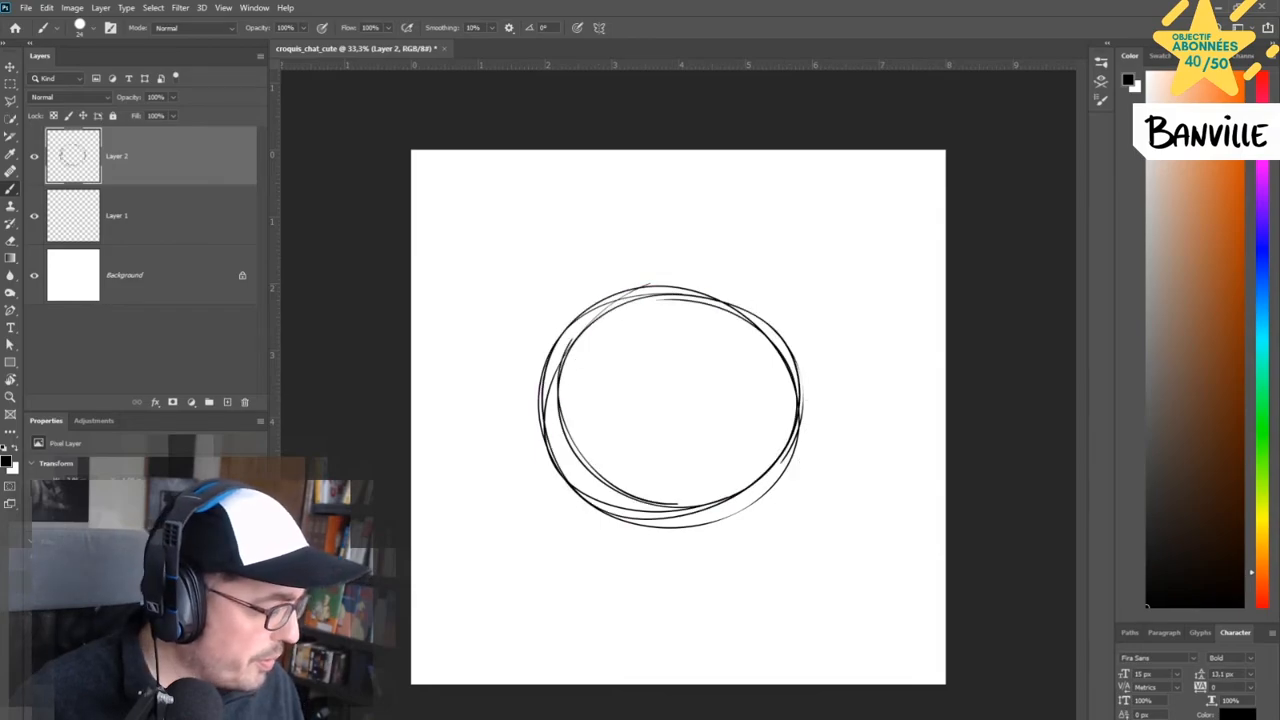
Sketch two pointed ears on the head, strengthen the head contour, and draw the sloping back line.
{"action": "left_click_drag", "start_coordinate": [548, 347], "coordinate": [600, 299]}
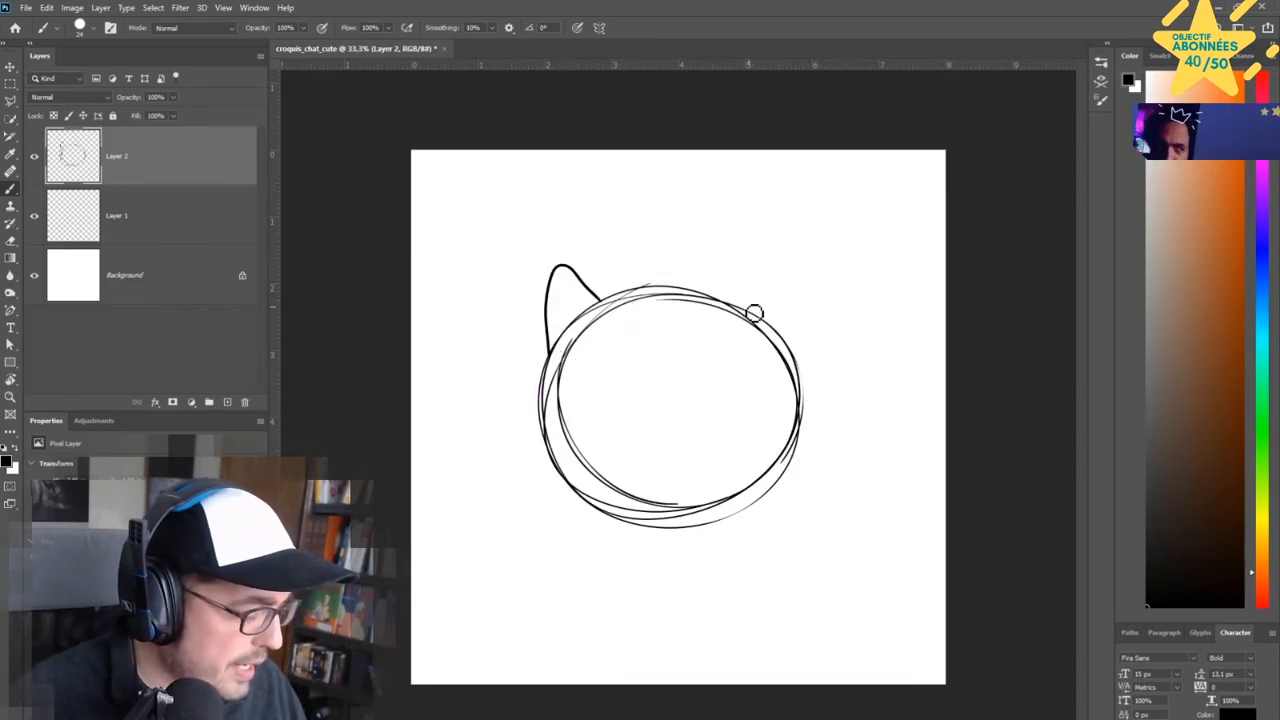
{"action": "left_click_drag", "start_coordinate": [740, 306], "coordinate": [795, 342]}
{"action": "mouse_move", "coordinate": [617, 305]}
{"action": "left_mouse_down"}
{"action": "mouse_move", "coordinate": [709, 294]}
{"action": "mouse_move", "coordinate": [591, 323]}
{"action": "mouse_move", "coordinate": [571, 397]}
{"action": "mouse_move", "coordinate": [602, 517]}
{"action": "left_mouse_up"}
{"action": "mouse_move", "coordinate": [547, 358]}
{"action": "left_mouse_down"}
{"action": "mouse_move", "coordinate": [580, 506]}
{"action": "mouse_move", "coordinate": [520, 535]}
{"action": "mouse_move", "coordinate": [478, 605]}
{"action": "left_mouse_up"}
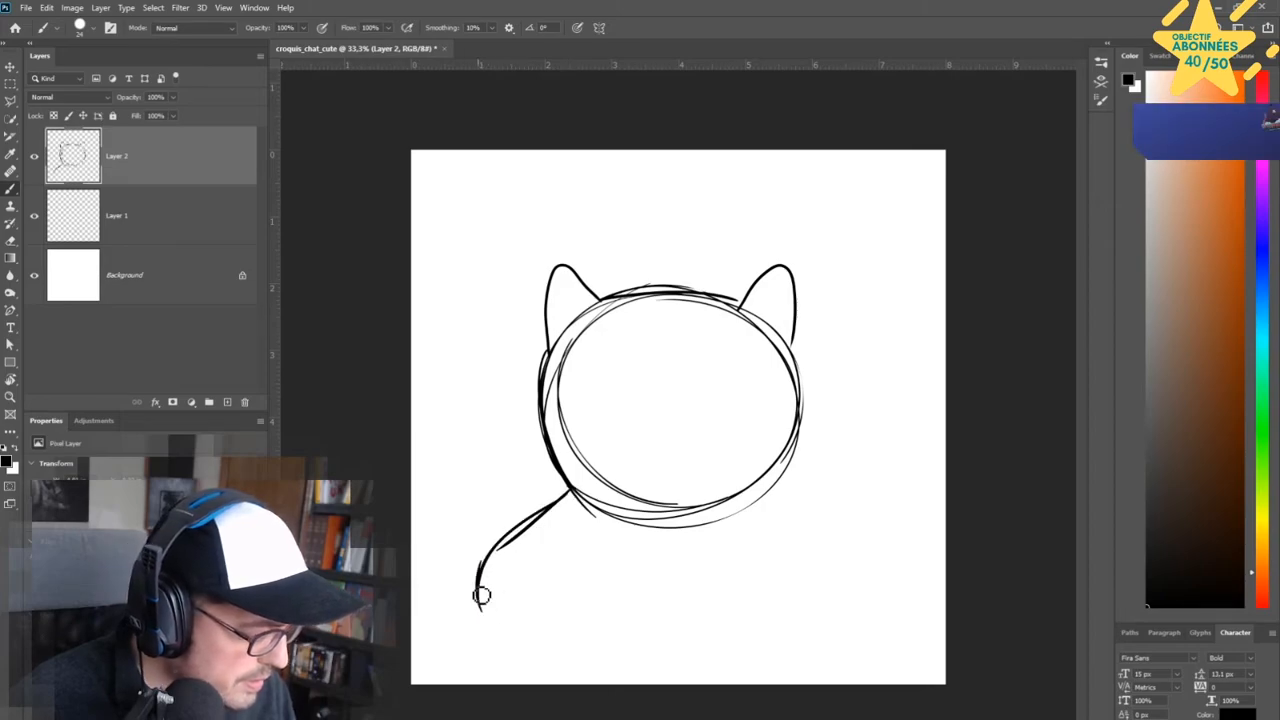
Sketch the cat's front legs, hind foot, belly line and chest line below the head.
{"action": "left_click_drag", "start_coordinate": [575, 582], "coordinate": [590, 635]}
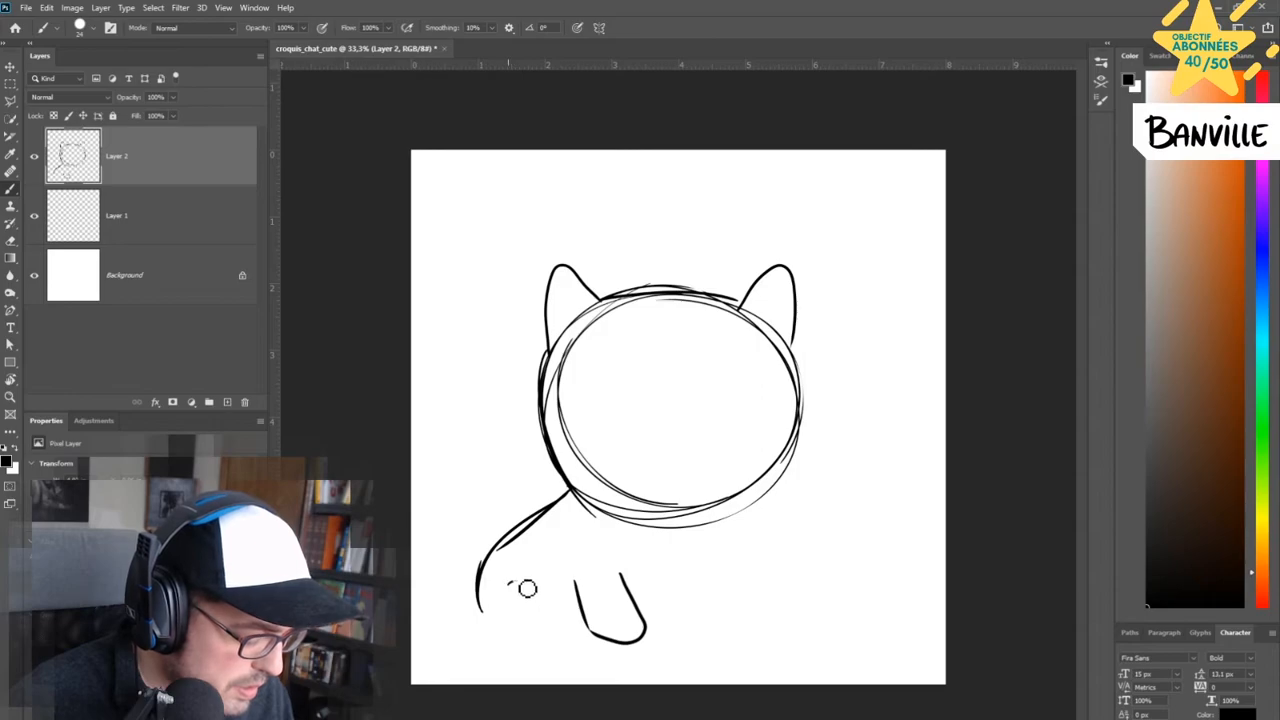
{"action": "mouse_move", "coordinate": [527, 588]}
{"action": "left_mouse_down"}
{"action": "mouse_move", "coordinate": [532, 620]}
{"action": "mouse_move", "coordinate": [482, 640]}
{"action": "left_mouse_up"}
{"action": "mouse_move", "coordinate": [752, 500]}
{"action": "left_mouse_down"}
{"action": "mouse_move", "coordinate": [707, 646]}
{"action": "mouse_move", "coordinate": [702, 584]}
{"action": "mouse_move", "coordinate": [723, 648]}
{"action": "left_mouse_up"}
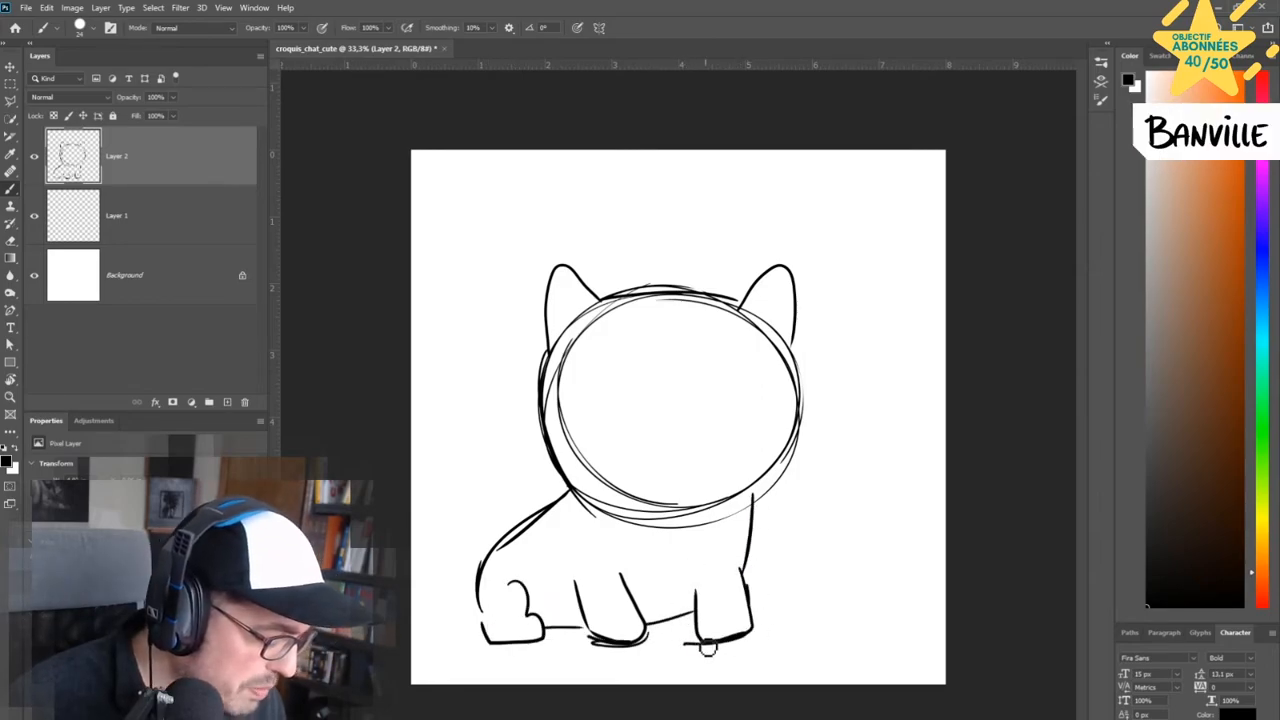
{"action": "left_click_drag", "start_coordinate": [768, 492], "coordinate": [746, 568]}
{"action": "left_click_drag", "start_coordinate": [761, 488], "coordinate": [763, 604]}
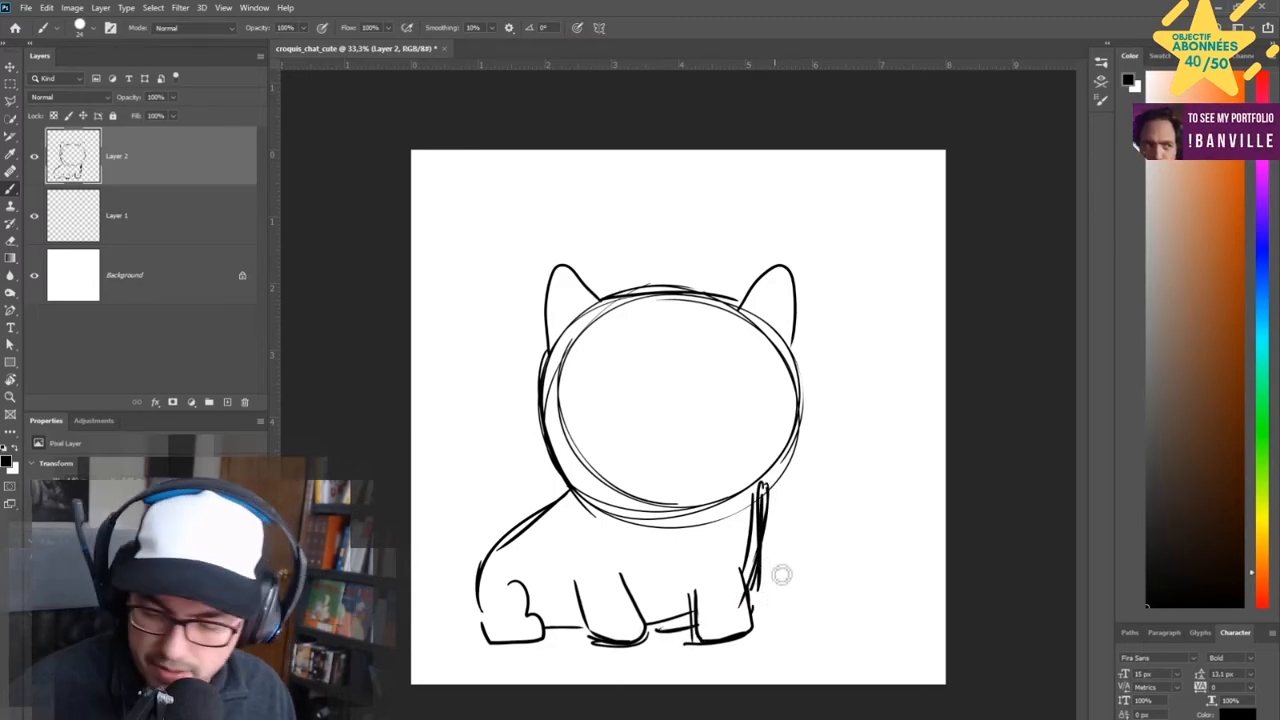
Erase and redraw the chest line and both front legs with rounder paws.
{"action": "key", "text": "e"}
{"action": "left_click_drag", "start_coordinate": [770, 510], "coordinate": [772, 599]}
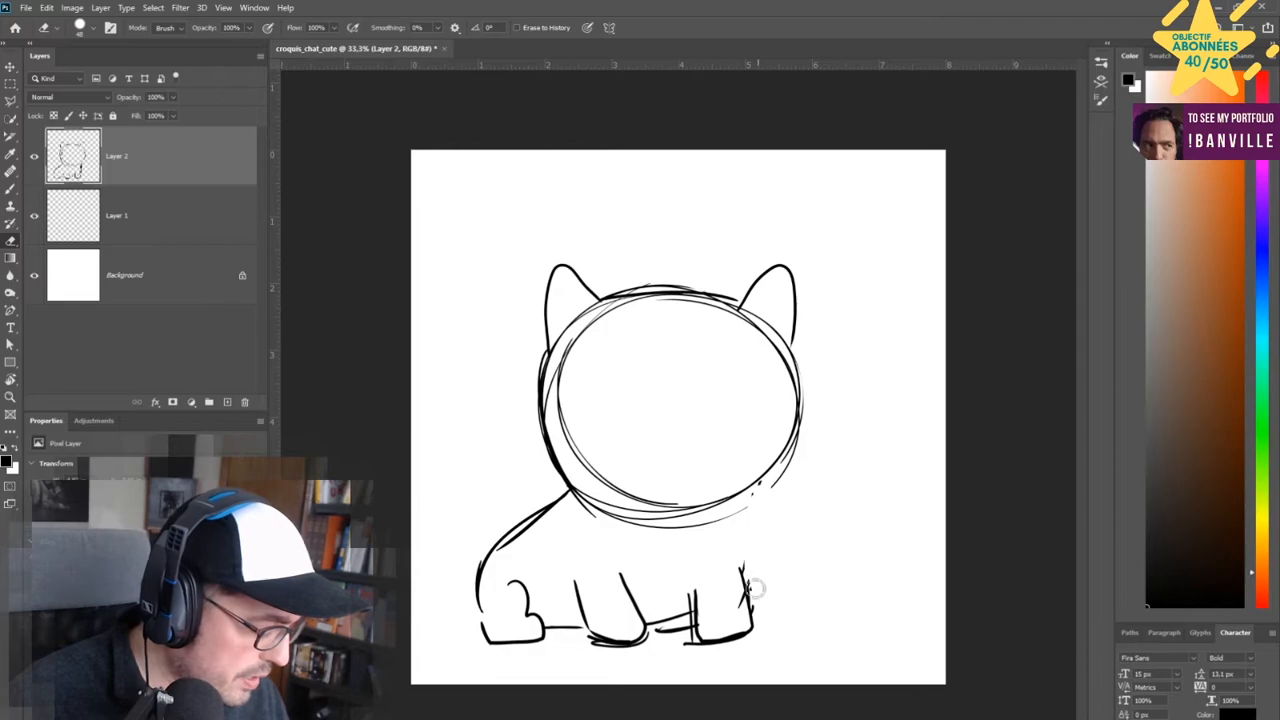
{"action": "key", "text": "b"}
{"action": "left_click_drag", "start_coordinate": [755, 492], "coordinate": [752, 596]}
{"action": "key", "text": "e"}
{"action": "left_click_drag", "start_coordinate": [748, 617], "coordinate": [694, 630]}
{"action": "left_click_drag", "start_coordinate": [577, 592], "coordinate": [603, 654]}
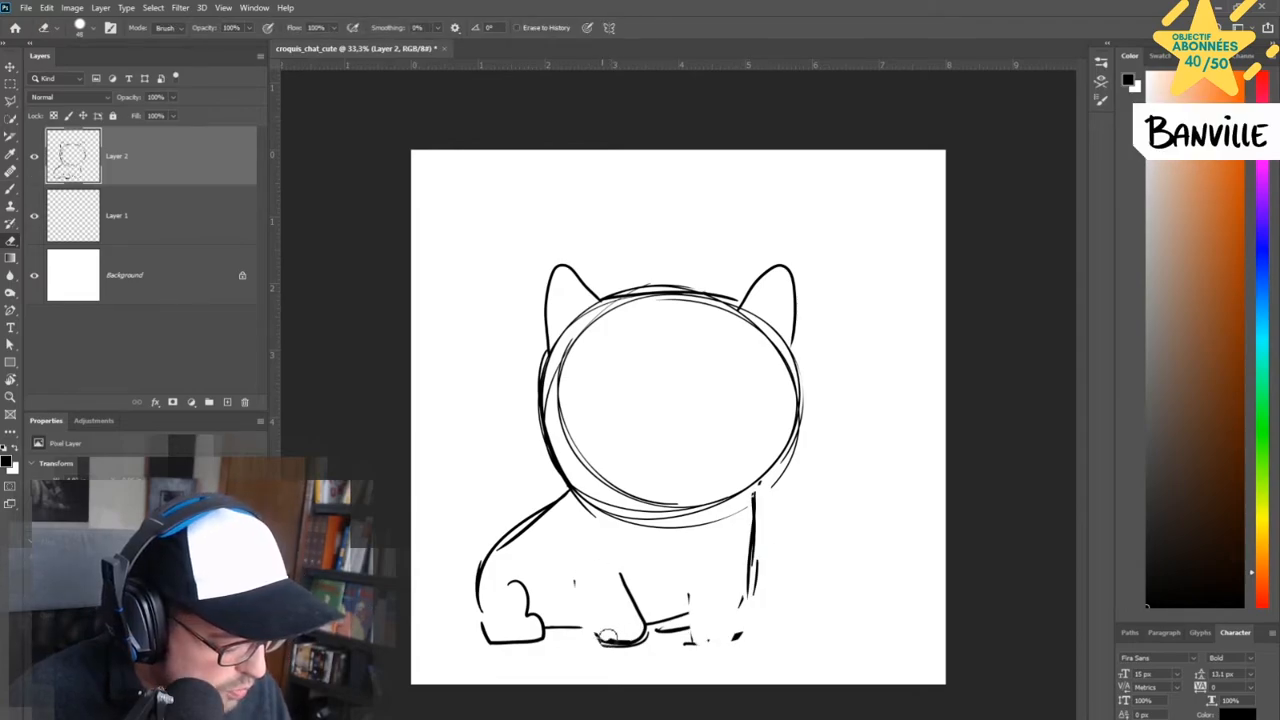
{"action": "key", "text": "b"}
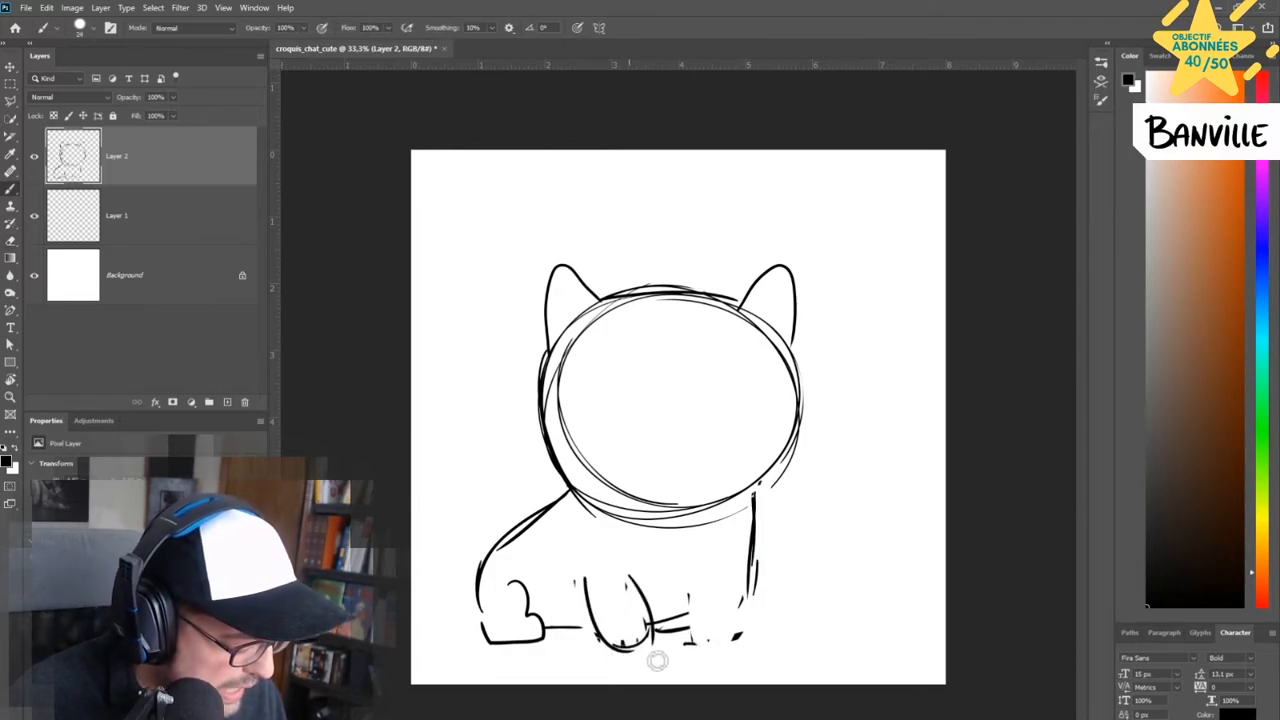
{"action": "left_click_drag", "start_coordinate": [692, 577], "coordinate": [738, 630]}
Redraw the sides of the head and erase the construction lines crossing the neck and face.
{"action": "key", "text": "e"}
{"action": "left_click_drag", "start_coordinate": [548, 362], "coordinate": [540, 420]}
{"action": "key", "text": "b"}
{"action": "mouse_move", "coordinate": [551, 355]}
{"action": "left_mouse_down"}
{"action": "mouse_move", "coordinate": [559, 471]}
{"action": "mouse_move", "coordinate": [558, 441]}
{"action": "mouse_move", "coordinate": [586, 500]}
{"action": "mouse_move", "coordinate": [579, 481]}
{"action": "mouse_move", "coordinate": [648, 517]}
{"action": "mouse_move", "coordinate": [632, 482]}
{"action": "left_mouse_up"}
{"action": "key", "text": "e"}
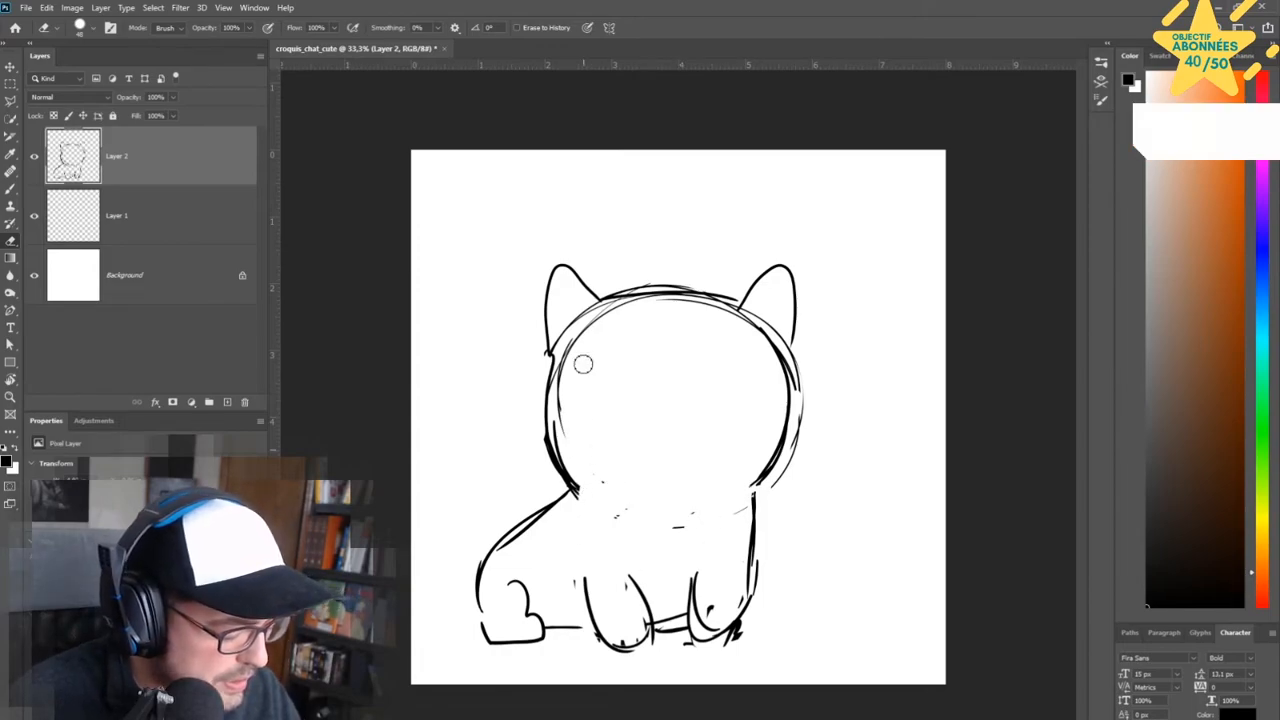
Draw a curved tail behind the back, and move the sketch up and right on the canvas.
{"action": "key", "text": "b"}
{"action": "left_click_drag", "start_coordinate": [486, 422], "coordinate": [478, 622]}
{"action": "left_click_drag", "start_coordinate": [500, 418], "coordinate": [535, 492]}
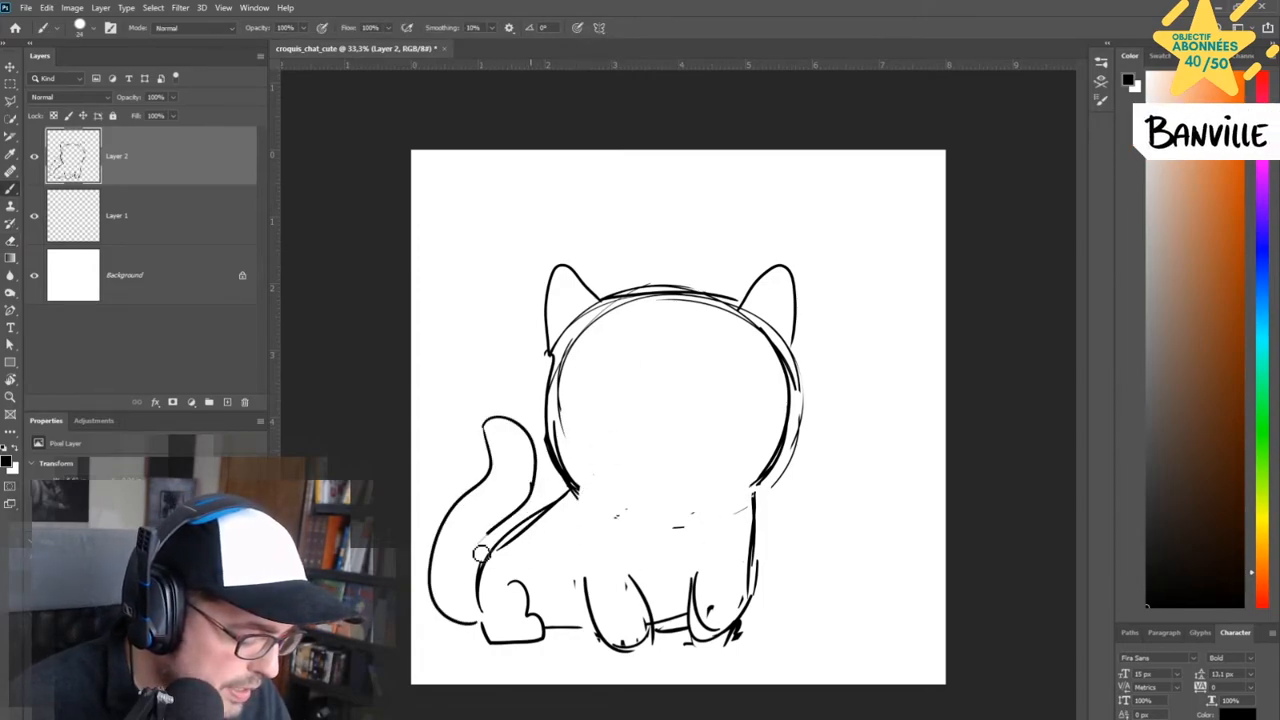
{"action": "key", "text": "v"}
{"action": "mouse_move", "coordinate": [626, 486]}
{"action": "left_mouse_down"}
{"action": "mouse_move", "coordinate": [706, 464]}
{"action": "mouse_move", "coordinate": [658, 438]}
{"action": "mouse_move", "coordinate": [670, 474]}
{"action": "left_mouse_up"}
Erase the construction lines inside both ears and redraw the right ear's outer edge and right cheek.
{"action": "key", "text": "e"}
{"action": "left_click_drag", "start_coordinate": [616, 284], "coordinate": [604, 248]}
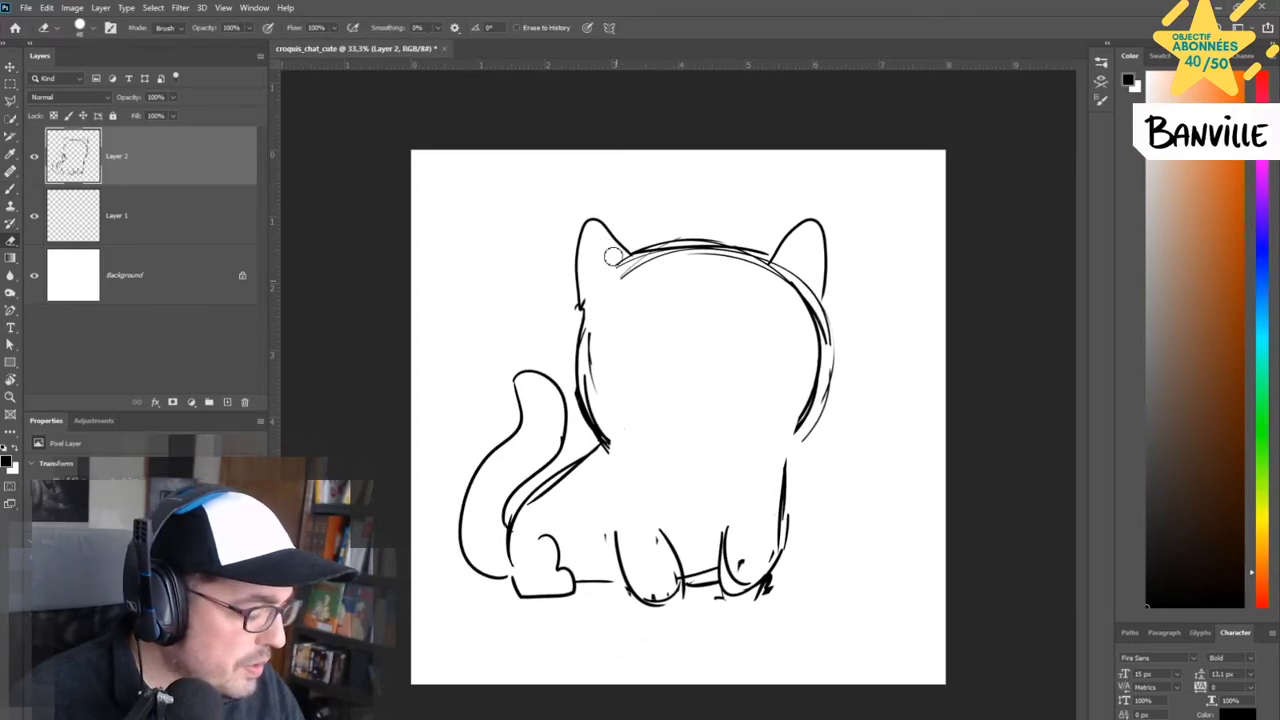
{"action": "left_click_drag", "start_coordinate": [765, 276], "coordinate": [802, 292]}
{"action": "key", "text": "b"}
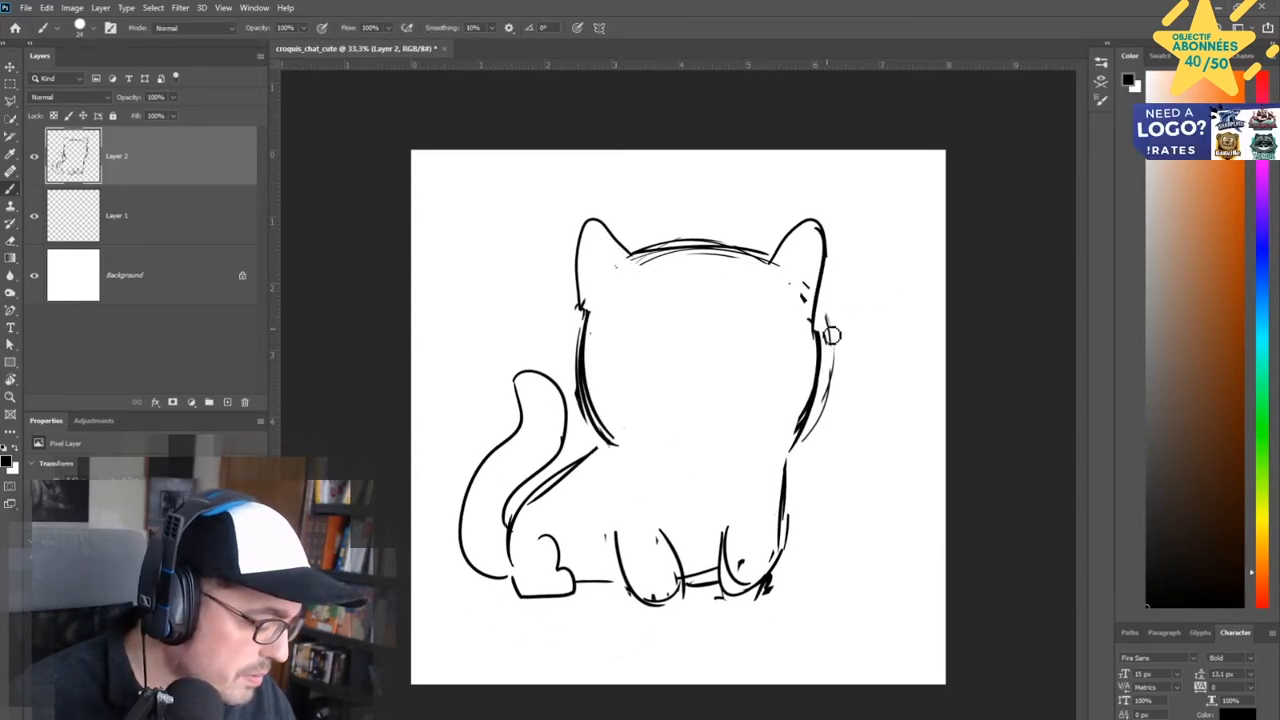
{"action": "left_click_drag", "start_coordinate": [822, 337], "coordinate": [790, 460]}
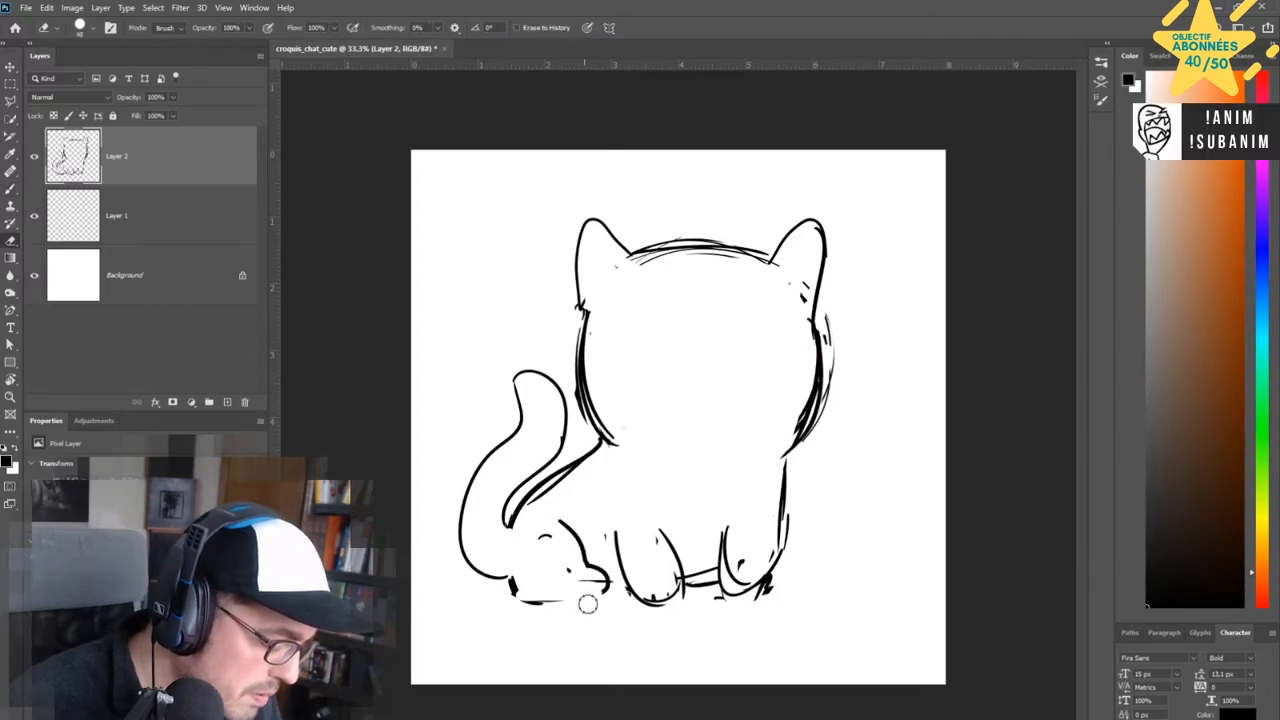
Clean up the hind leg and redraw it with a longer, flatter foot.
{"action": "key", "text": "b"}
{"action": "mouse_move", "coordinate": [516, 602]}
{"action": "left_mouse_down"}
{"action": "mouse_move", "coordinate": [620, 597]}
{"action": "mouse_move", "coordinate": [551, 537]}
{"action": "left_mouse_up"}
{"action": "key", "text": "e"}
{"action": "key", "text": "b"}
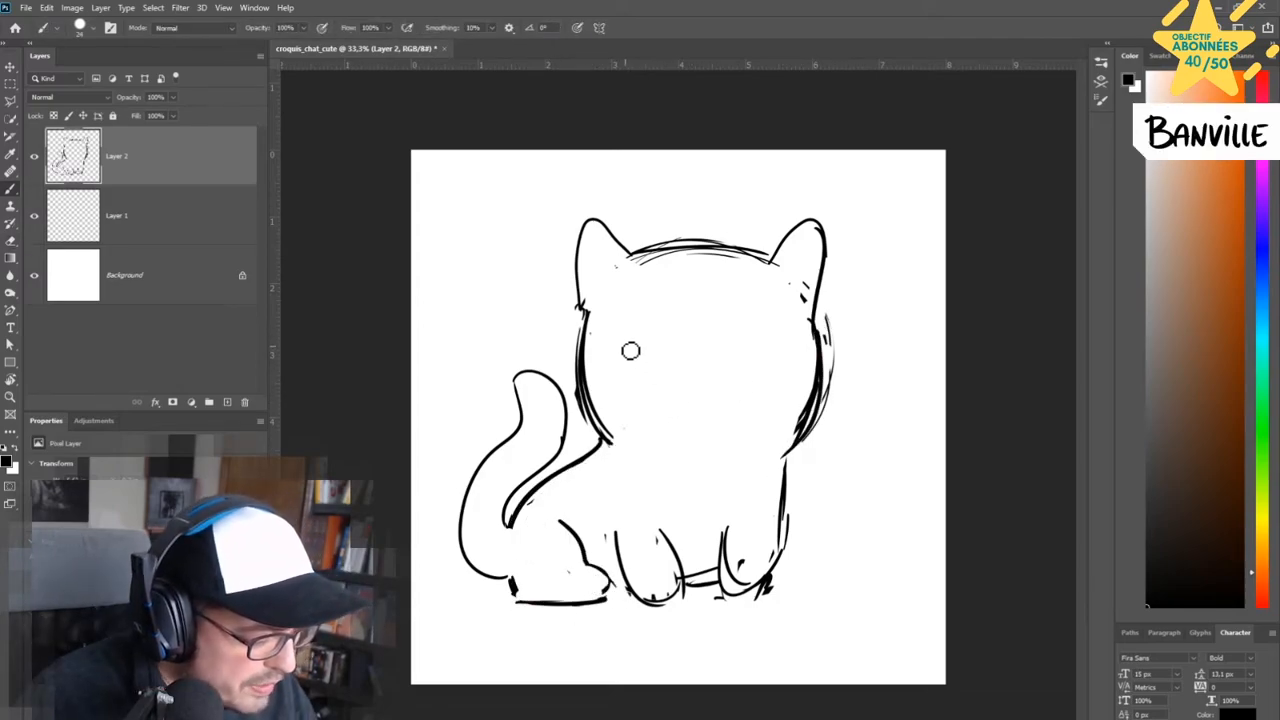
Draw two large oval eyes with dark pupils and highlights, plus a small nose and mouth.
{"action": "mouse_move", "coordinate": [664, 379]}
{"action": "left_mouse_down"}
{"action": "mouse_move", "coordinate": [634, 334]}
{"action": "mouse_move", "coordinate": [654, 340]}
{"action": "mouse_move", "coordinate": [640, 378]}
{"action": "left_mouse_up"}
{"action": "mouse_move", "coordinate": [777, 340]}
{"action": "left_mouse_down"}
{"action": "mouse_move", "coordinate": [757, 378]}
{"action": "mouse_move", "coordinate": [680, 398]}
{"action": "left_mouse_up"}
{"action": "left_click_drag", "start_coordinate": [694, 391], "coordinate": [712, 400]}
{"action": "left_click_drag", "start_coordinate": [636, 362], "coordinate": [628, 322]}
{"action": "mouse_move", "coordinate": [742, 354]}
{"action": "left_mouse_down"}
{"action": "mouse_move", "coordinate": [777, 349]}
{"action": "mouse_move", "coordinate": [749, 346]}
{"action": "mouse_move", "coordinate": [752, 325]}
{"action": "mouse_move", "coordinate": [772, 360]}
{"action": "left_mouse_up"}
{"action": "key", "text": "e"}
{"action": "key", "text": "b"}
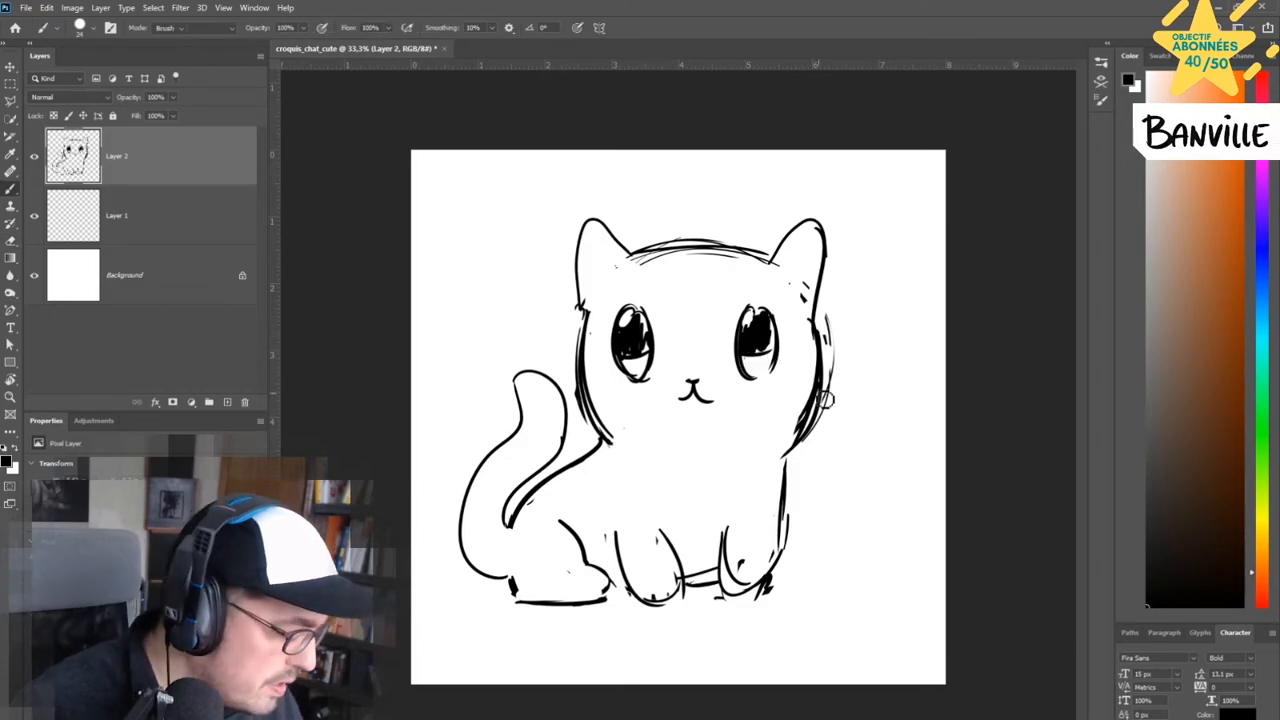
Redraw the right side of the face farther inward and erase the old cheek lines.
{"action": "key", "text": "e"}
{"action": "left_click_drag", "start_coordinate": [798, 448], "coordinate": [784, 460]}
{"action": "key", "text": "b"}
{"action": "left_click_drag", "start_coordinate": [582, 372], "coordinate": [612, 440]}
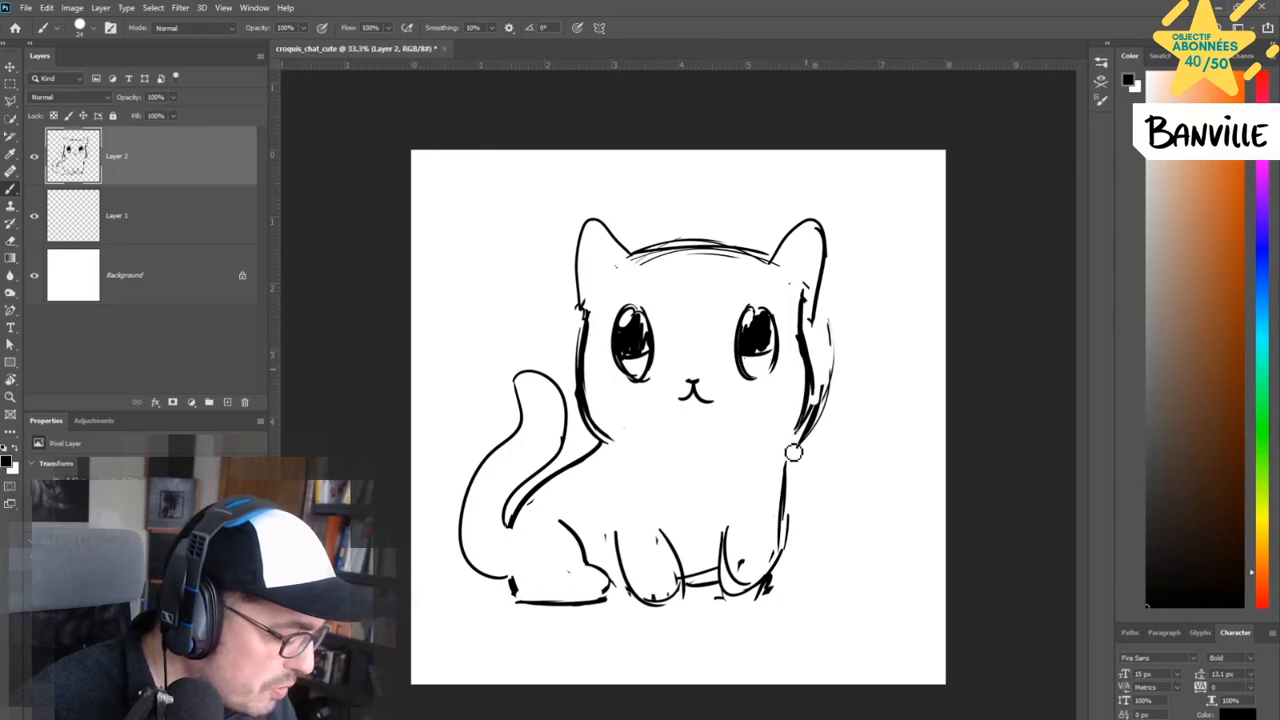
{"action": "key", "text": "e"}
{"action": "left_click_drag", "start_coordinate": [824, 336], "coordinate": [811, 449]}
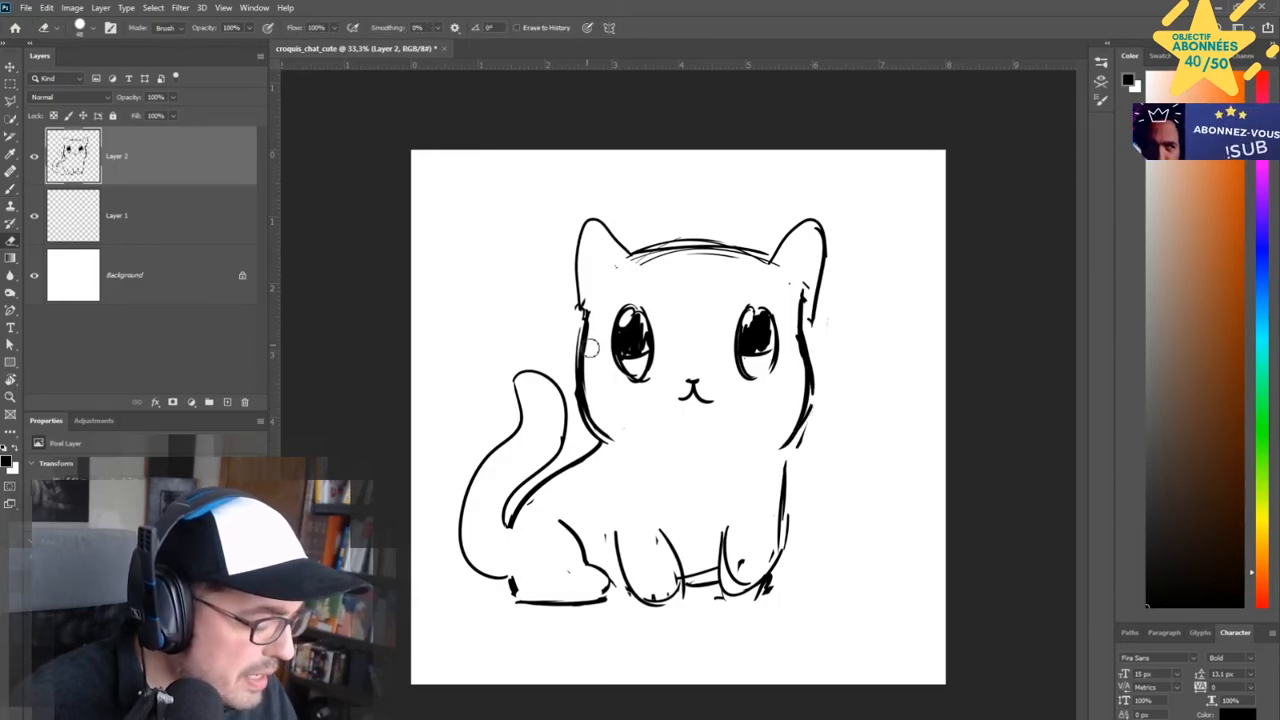
Redraw the outlines of both ears with thicker strokes.
{"action": "key", "text": "b"}
{"action": "left_click_drag", "start_coordinate": [598, 342], "coordinate": [605, 351]}
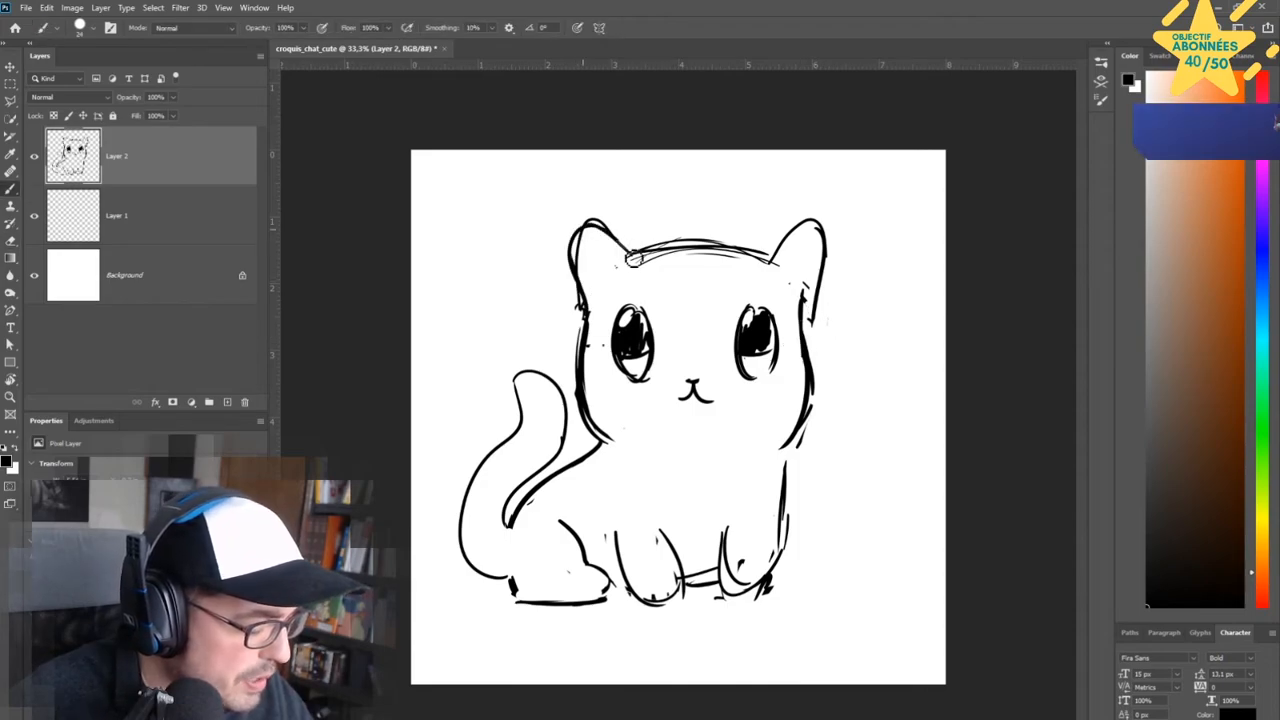
{"action": "left_click_drag", "start_coordinate": [762, 250], "coordinate": [805, 295]}
Refine the front legs and the base of the hind foot, and draw the mouth open.
{"action": "left_click_drag", "start_coordinate": [806, 434], "coordinate": [772, 588]}
{"action": "left_click_drag", "start_coordinate": [618, 540], "coordinate": [685, 604]}
{"action": "key", "text": "e"}
{"action": "left_click_drag", "start_coordinate": [506, 606], "coordinate": [740, 570]}
{"action": "key", "text": "b"}
{"action": "left_click_drag", "start_coordinate": [518, 607], "coordinate": [613, 606]}
{"action": "left_click_drag", "start_coordinate": [684, 404], "coordinate": [708, 404]}
Erase and redraw the chest line, the right front paw and the short belly line between the legs.
{"action": "key", "text": "e"}
{"action": "left_click_drag", "start_coordinate": [800, 455], "coordinate": [788, 540]}
{"action": "key", "text": "b"}
{"action": "left_click_drag", "start_coordinate": [782, 455], "coordinate": [779, 548]}
{"action": "left_click_drag", "start_coordinate": [728, 530], "coordinate": [776, 590]}
{"action": "left_click_drag", "start_coordinate": [686, 598], "coordinate": [722, 597]}
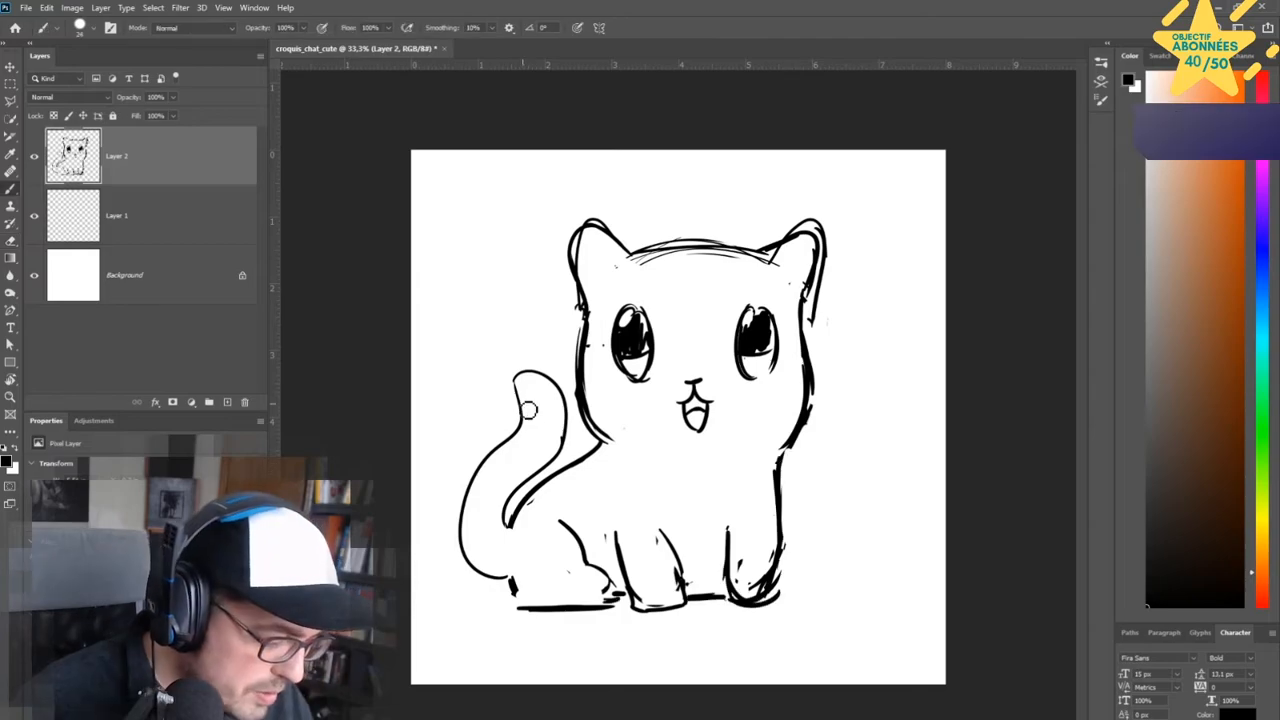
Add a zigzag fur marking to the tail and redraw the head's top edge with a fur tuft.
{"action": "left_click_drag", "start_coordinate": [551, 421], "coordinate": [553, 380]}
{"action": "key", "text": "e"}
{"action": "left_click_drag", "start_coordinate": [632, 249], "coordinate": [775, 256]}
{"action": "left_click_drag", "start_coordinate": [818, 236], "coordinate": [812, 318]}
{"action": "key", "text": "b"}
{"action": "left_click_drag", "start_coordinate": [627, 258], "coordinate": [664, 249]}
{"action": "mouse_move", "coordinate": [752, 255]}
{"action": "left_mouse_down"}
{"action": "mouse_move", "coordinate": [690, 250]}
{"action": "mouse_move", "coordinate": [738, 243]}
{"action": "mouse_move", "coordinate": [796, 268]}
{"action": "left_mouse_up"}
Erase the old ear tips and redraw both ears lower and rounder.
{"action": "key", "text": "e"}
{"action": "key", "text": "b"}
{"action": "key", "text": "e"}
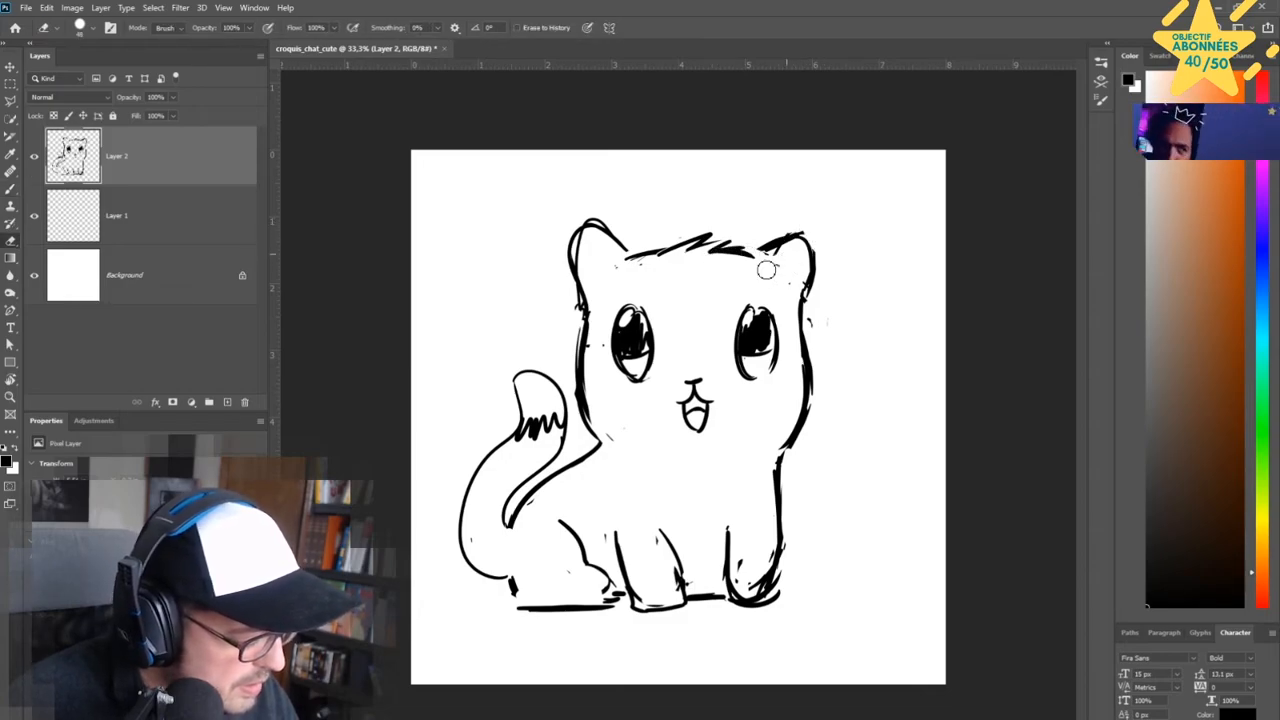
{"action": "key", "text": "b"}
{"action": "key", "text": "e"}
{"action": "key", "text": "b"}
{"action": "mouse_move", "coordinate": [809, 234]}
{"action": "left_mouse_down"}
{"action": "mouse_move", "coordinate": [775, 236]}
{"action": "mouse_move", "coordinate": [800, 238]}
{"action": "left_mouse_up"}
{"action": "key", "text": "e"}
{"action": "mouse_move", "coordinate": [614, 234]}
{"action": "left_mouse_down"}
{"action": "mouse_move", "coordinate": [564, 297]}
{"action": "mouse_move", "coordinate": [586, 218]}
{"action": "mouse_move", "coordinate": [580, 272]}
{"action": "left_mouse_up"}
{"action": "key", "text": "b"}
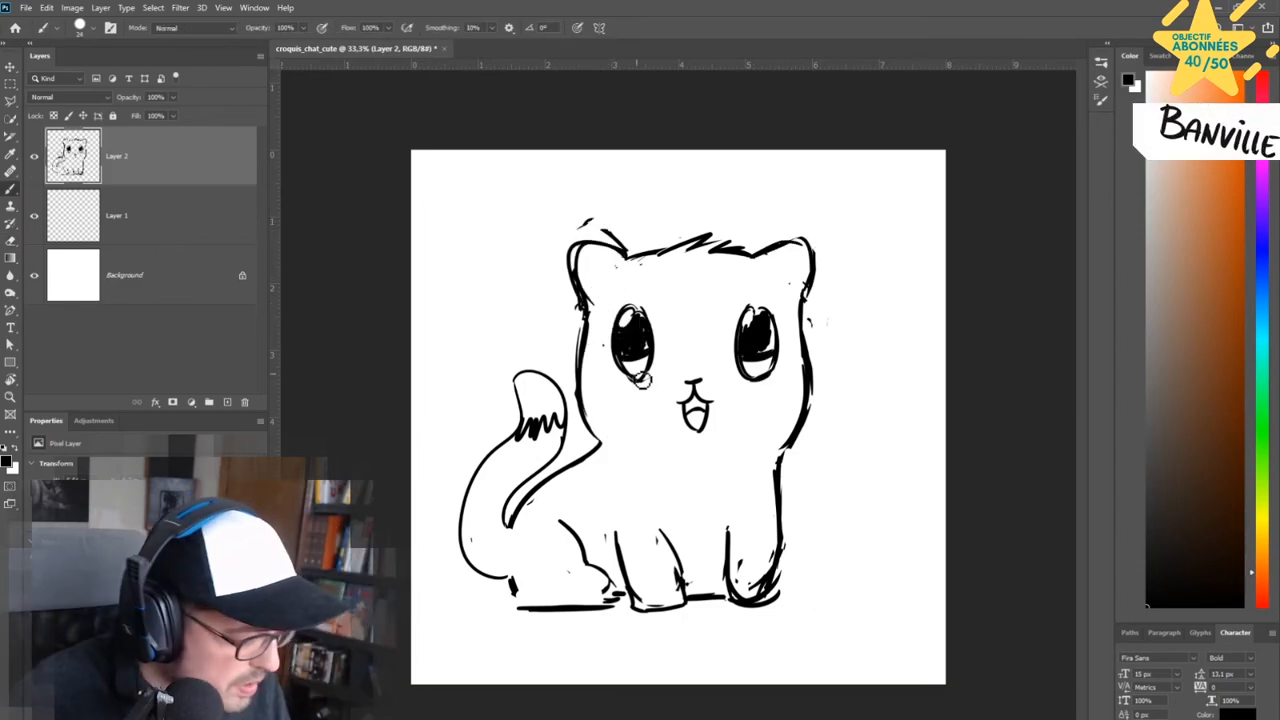
Add a small blush oval under each eye and thicken the tail outline.
{"action": "left_click_drag", "start_coordinate": [624, 401], "coordinate": [606, 402]}
{"action": "left_click_drag", "start_coordinate": [765, 396], "coordinate": [746, 404]}
{"action": "left_click_drag", "start_coordinate": [520, 385], "coordinate": [511, 453]}
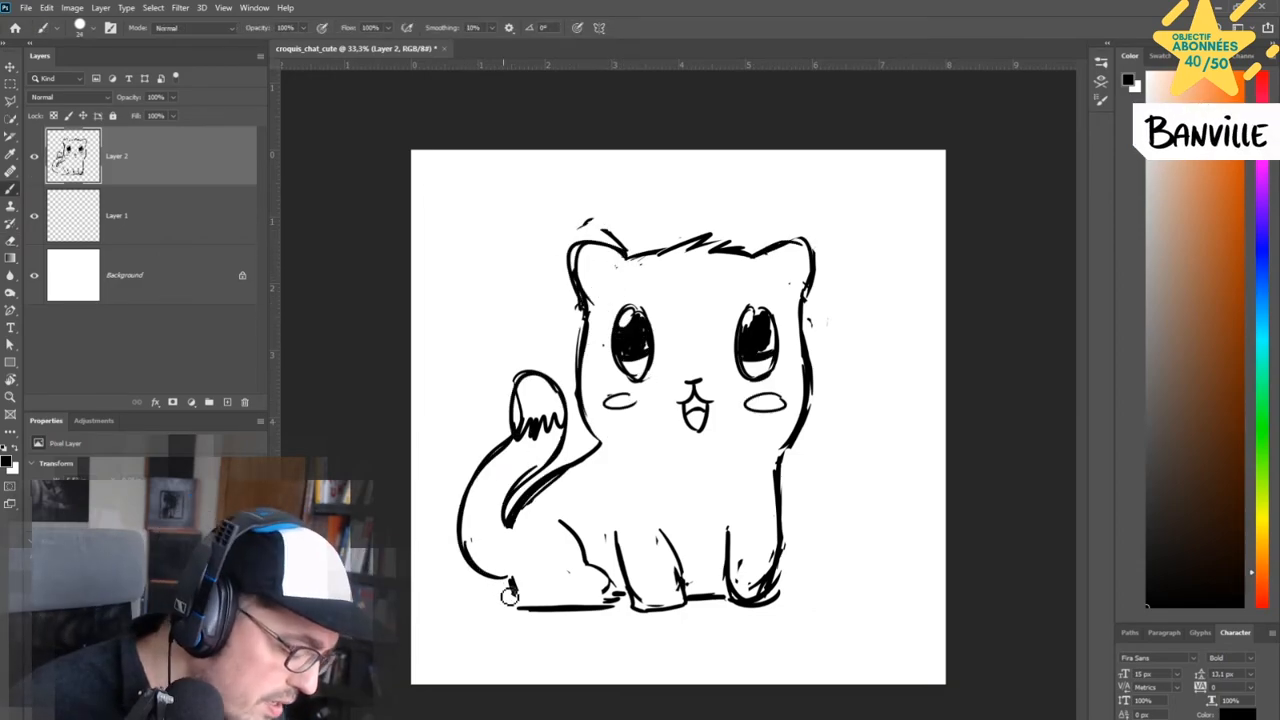
Clean up the hind leg, chest line and front legs by erasing and redrawing their outlines.
{"action": "key", "text": "e"}
{"action": "left_click_drag", "start_coordinate": [562, 525], "coordinate": [606, 594]}
{"action": "left_click_drag", "start_coordinate": [762, 592], "coordinate": [771, 557]}
{"action": "key", "text": "b"}
{"action": "left_click_drag", "start_coordinate": [780, 458], "coordinate": [776, 596]}
{"action": "key", "text": "e"}
{"action": "left_click_drag", "start_coordinate": [677, 600], "coordinate": [662, 530]}
{"action": "key", "text": "b"}
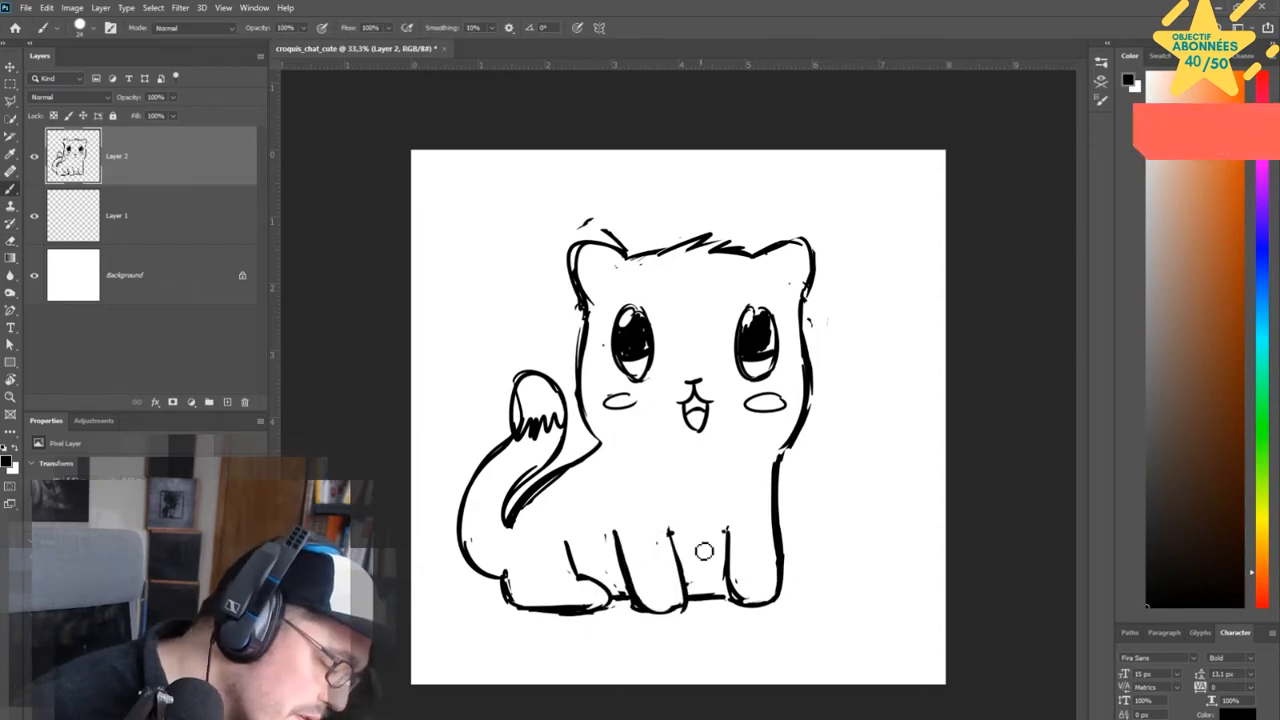
Erase the blush ovals from both cheeks.
{"action": "key", "text": "e"}
{"action": "mouse_move", "coordinate": [632, 400]}
{"action": "left_mouse_down"}
{"action": "mouse_move", "coordinate": [620, 406]}
{"action": "mouse_move", "coordinate": [640, 410]}
{"action": "left_mouse_up"}
{"action": "left_click_drag", "start_coordinate": [746, 403], "coordinate": [785, 403]}
{"action": "key", "text": "b"}
{"action": "left_click_drag", "start_coordinate": [776, 397], "coordinate": [775, 409]}
{"action": "key", "text": "e"}
{"action": "left_click_drag", "start_coordinate": [630, 412], "coordinate": [642, 405]}
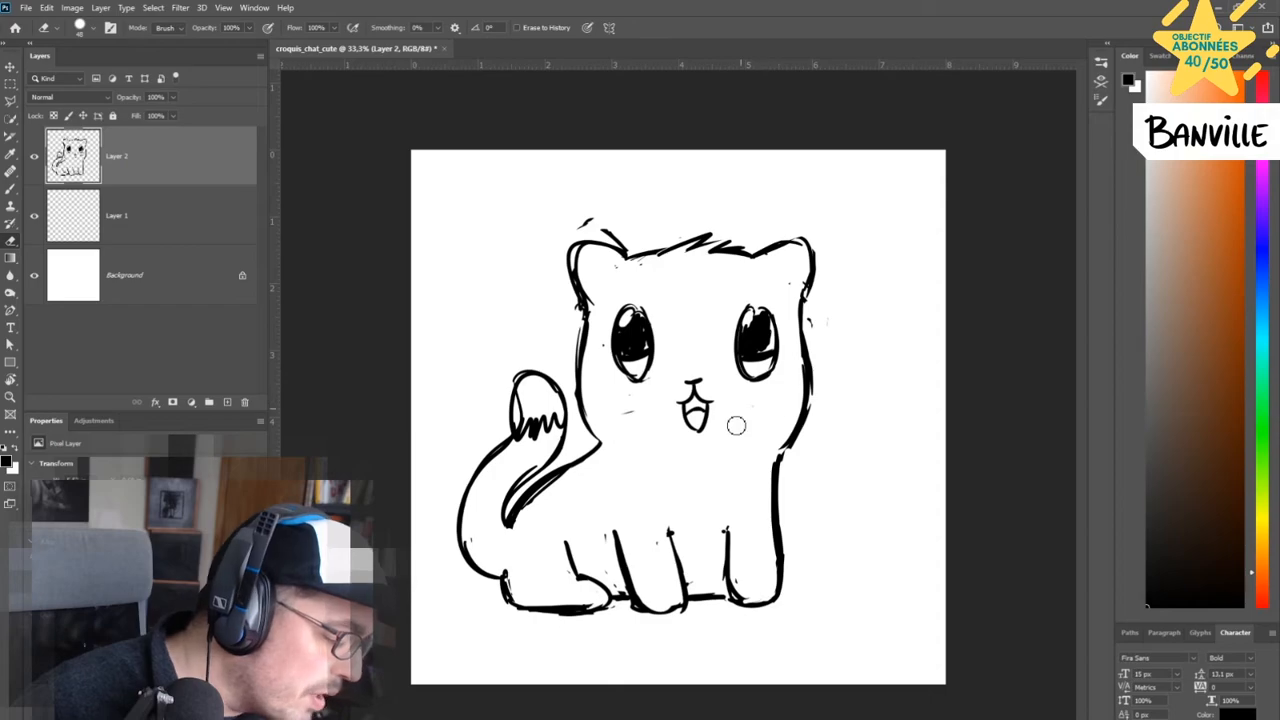
Move the cat sketch slightly up and right, and add a new layer above it for inking.
{"action": "left_click", "coordinate": [10, 68]}
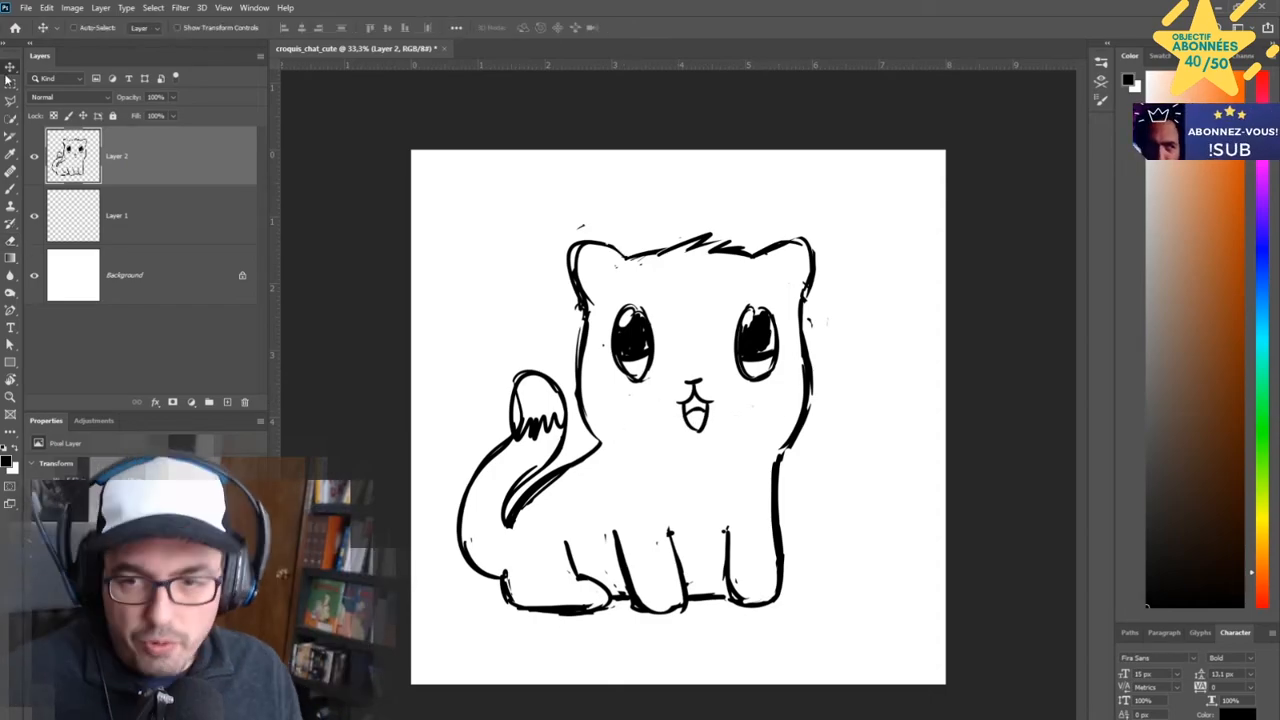
{"action": "mouse_move", "coordinate": [750, 500]}
{"action": "left_mouse_down"}
{"action": "mouse_move", "coordinate": [815, 480]}
{"action": "mouse_move", "coordinate": [806, 462]}
{"action": "left_mouse_up"}
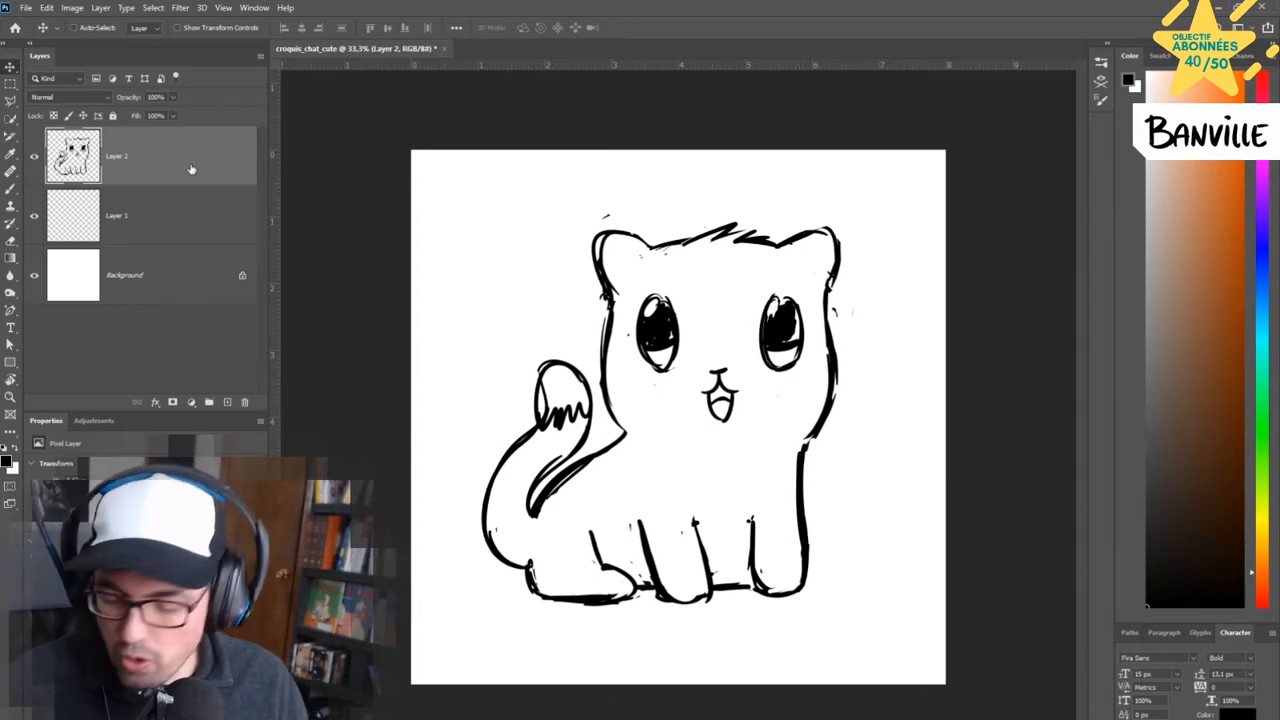
{"action": "left_click", "coordinate": [227, 402]}
{"action": "key", "text": "b"}
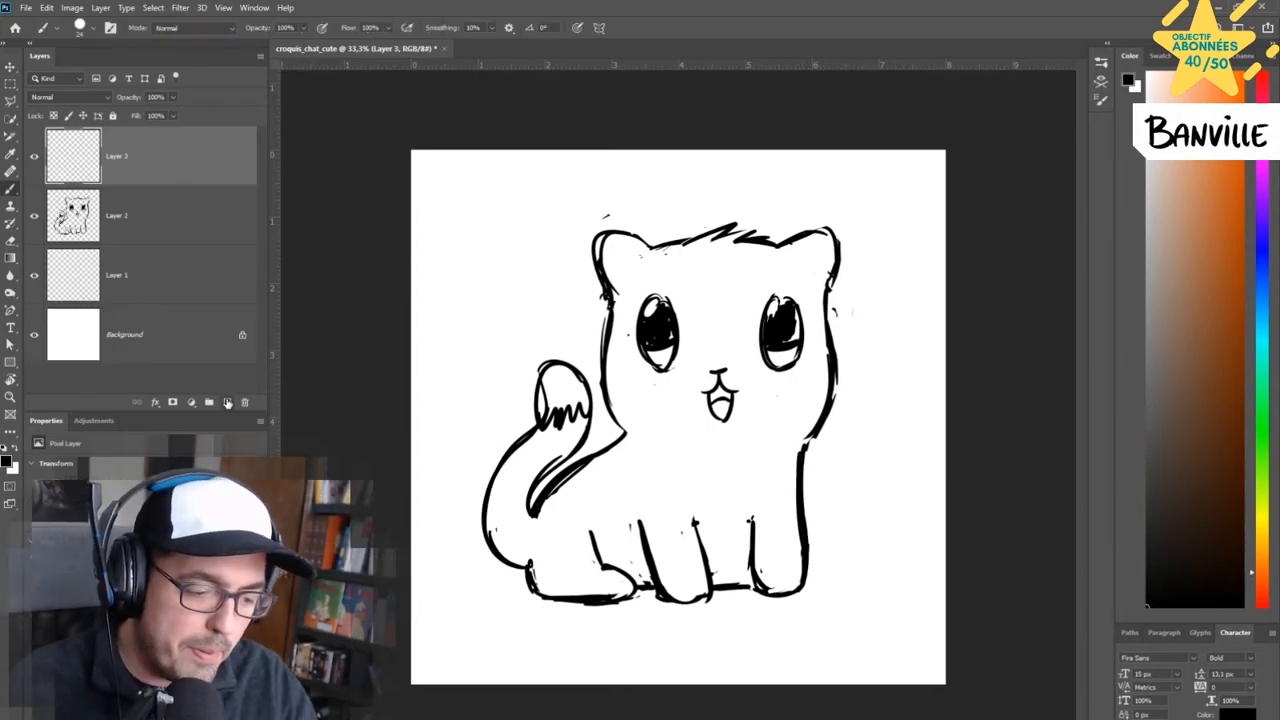
Lower the opacity of the sketch layer, Layer 2, to 26%.
{"action": "left_click", "coordinate": [168, 195]}
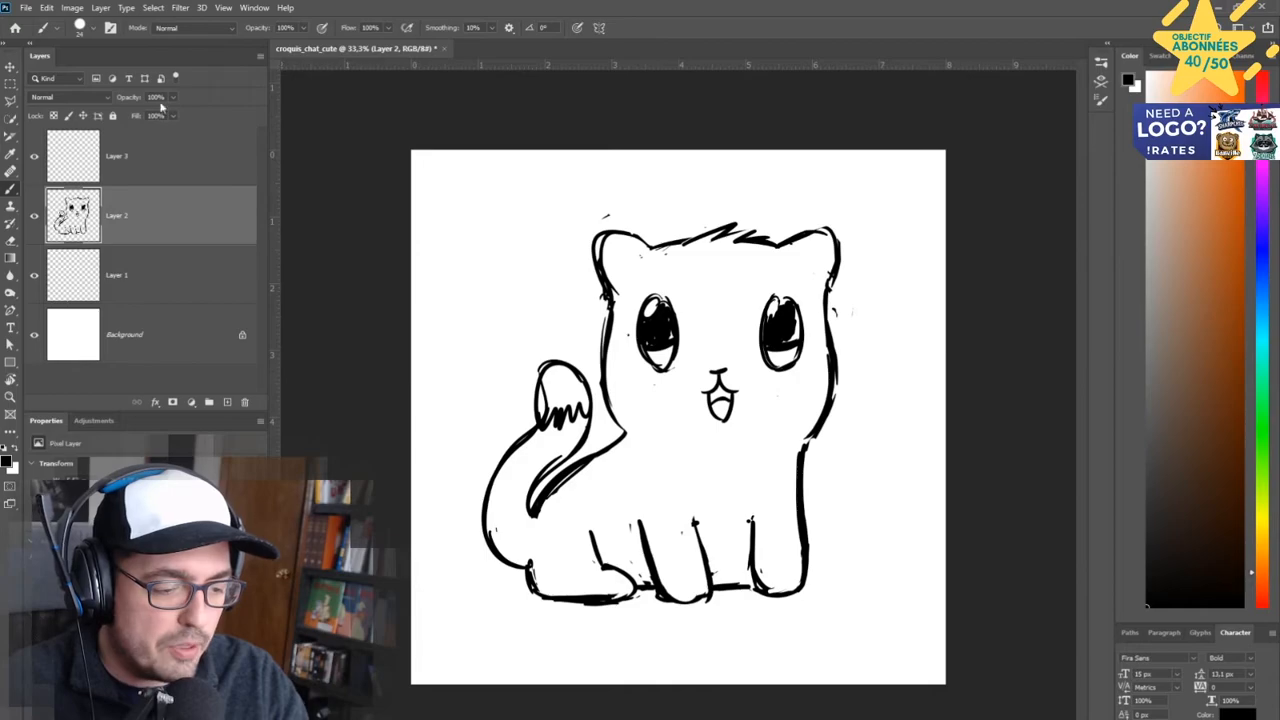
{"action": "left_click_drag", "start_coordinate": [157, 119], "coordinate": [134, 108]}
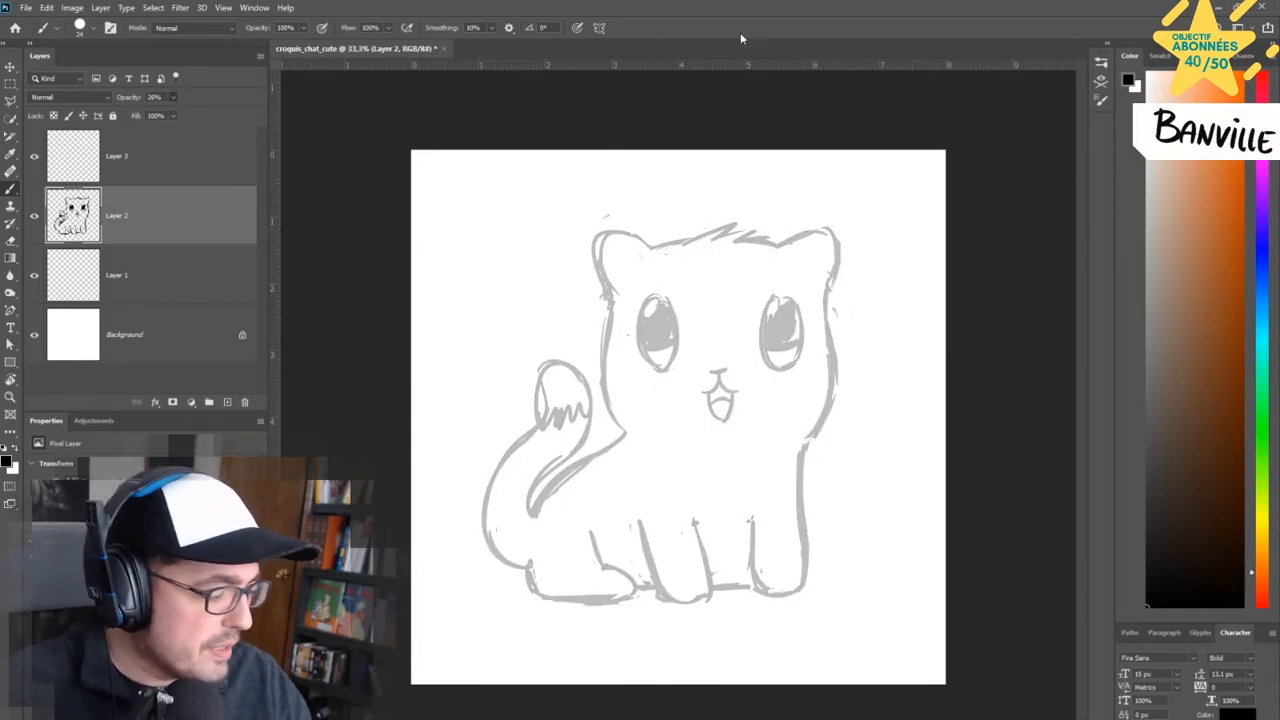
{"action": "scroll", "coordinate": [678, 417], "scroll_direction": "up", "scroll_amount": 2}
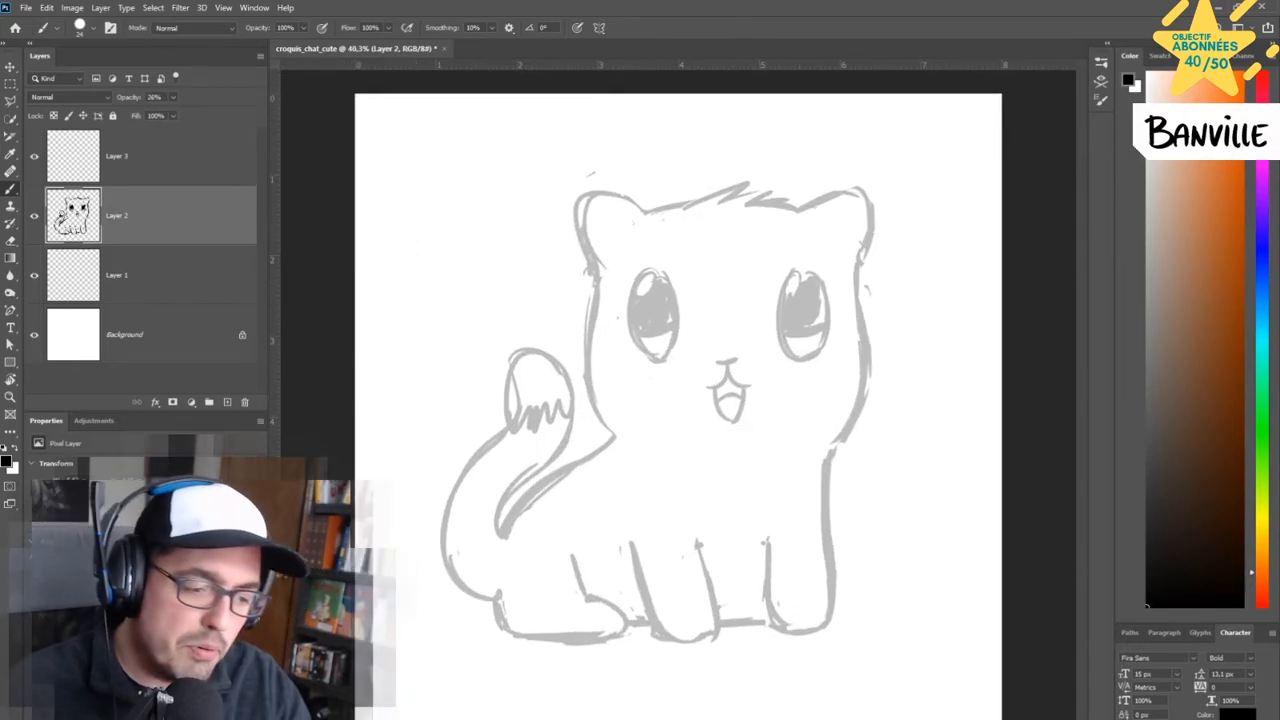
On Layer 3, ink the head outline with its ears and fur tuft, the nose and mouth, and the left eye's outline.
{"action": "left_click", "coordinate": [163, 165]}
{"action": "mouse_move", "coordinate": [588, 262]}
{"action": "left_mouse_down"}
{"action": "mouse_move", "coordinate": [646, 211]}
{"action": "mouse_move", "coordinate": [590, 268]}
{"action": "left_mouse_up"}
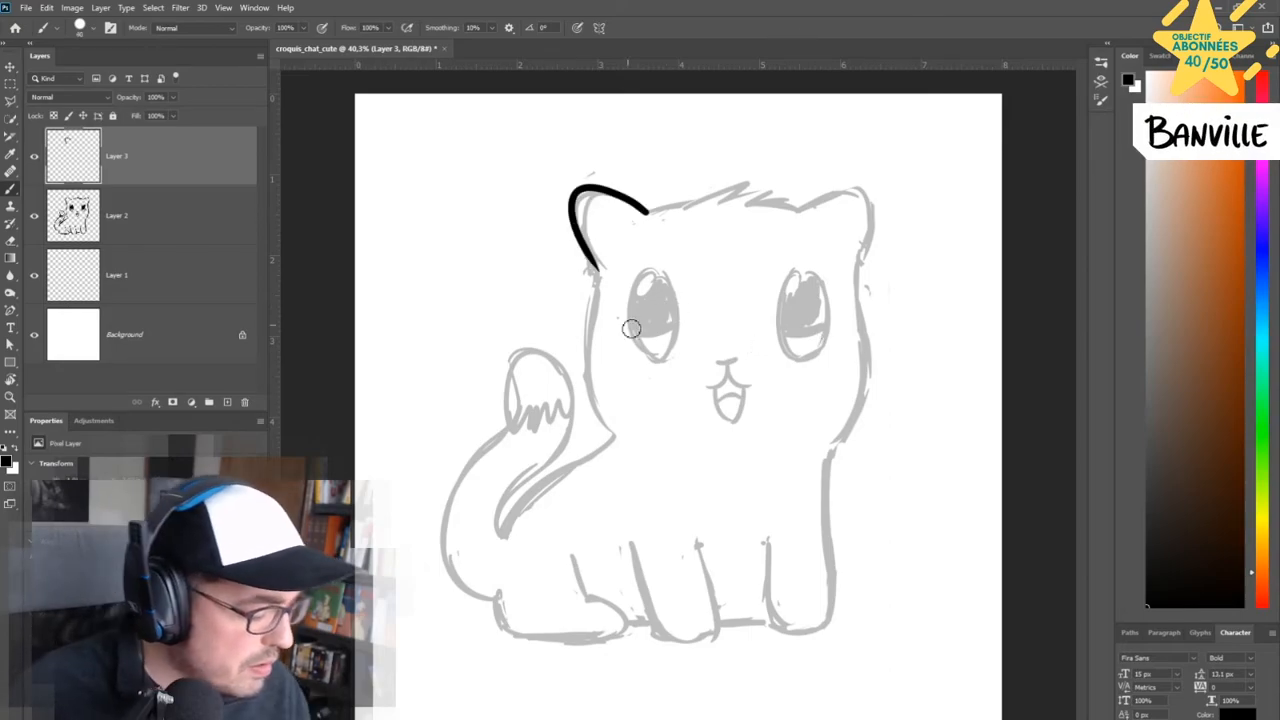
{"action": "key", "text": "ctrl+z"}
{"action": "mouse_move", "coordinate": [647, 211]}
{"action": "left_mouse_down"}
{"action": "mouse_move", "coordinate": [599, 271]}
{"action": "mouse_move", "coordinate": [613, 424]}
{"action": "left_mouse_up"}
{"action": "left_click_drag", "start_coordinate": [856, 271], "coordinate": [821, 443]}
{"action": "left_click_drag", "start_coordinate": [716, 360], "coordinate": [746, 386]}
{"action": "left_click_drag", "start_coordinate": [655, 268], "coordinate": [668, 283]}
{"action": "left_click_drag", "start_coordinate": [648, 211], "coordinate": [805, 207]}
{"action": "left_click_drag", "start_coordinate": [806, 207], "coordinate": [857, 263]}
Ink the right eye's outline and fill both pupils in black, leaving the highlights and lower crescents white.
{"action": "left_click_drag", "start_coordinate": [636, 334], "coordinate": [672, 336]}
{"action": "left_click_drag", "start_coordinate": [655, 275], "coordinate": [639, 297]}
{"action": "left_click_drag", "start_coordinate": [803, 268], "coordinate": [805, 358]}
{"action": "left_click_drag", "start_coordinate": [783, 332], "coordinate": [816, 333]}
{"action": "left_click_drag", "start_coordinate": [650, 290], "coordinate": [660, 332]}
{"action": "left_click_drag", "start_coordinate": [800, 275], "coordinate": [788, 302]}
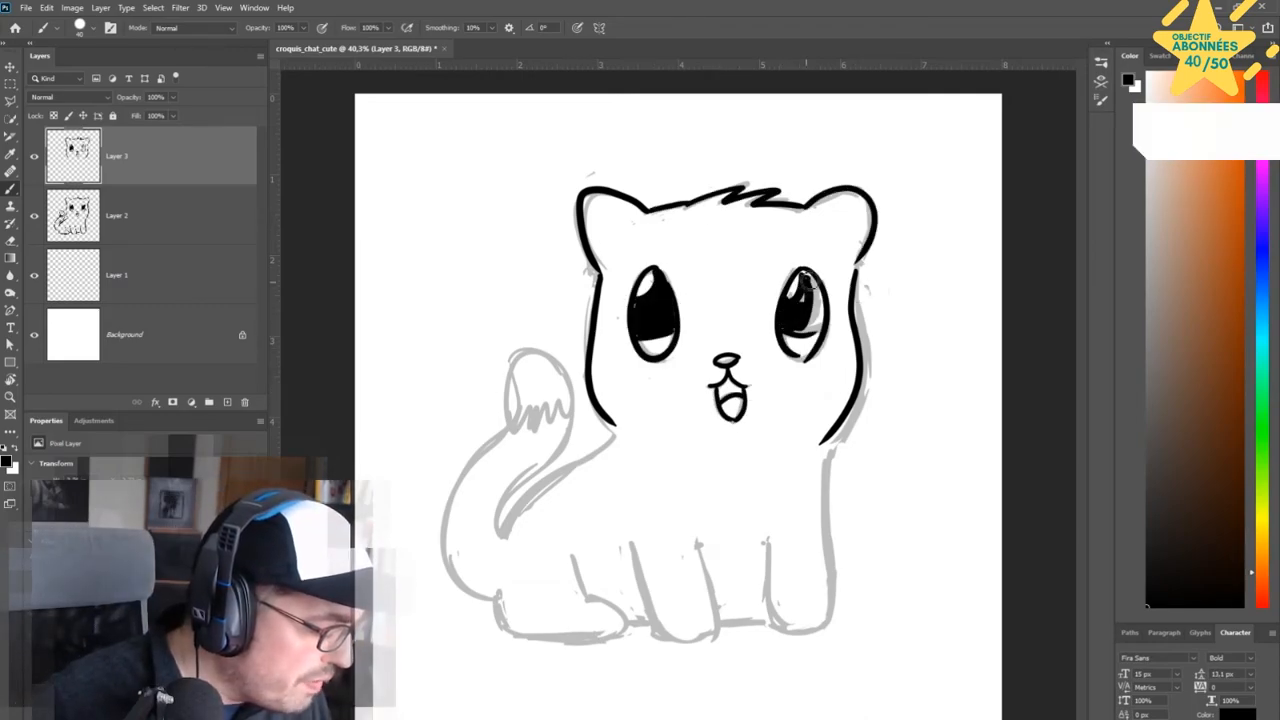
{"action": "left_click_drag", "start_coordinate": [808, 278], "coordinate": [806, 330]}
Ink the tail, back, chest line and hind leg over the sketch.
{"action": "left_click_drag", "start_coordinate": [532, 356], "coordinate": [495, 602]}
{"action": "left_click_drag", "start_coordinate": [565, 362], "coordinate": [507, 540]}
{"action": "left_click_drag", "start_coordinate": [615, 447], "coordinate": [507, 540]}
{"action": "left_click_drag", "start_coordinate": [822, 450], "coordinate": [830, 628]}
{"action": "left_click_drag", "start_coordinate": [575, 558], "coordinate": [605, 605]}
{"action": "left_click_drag", "start_coordinate": [497, 605], "coordinate": [630, 648]}
Ink both front legs with rounded paws and add short toe lines.
{"action": "left_click_drag", "start_coordinate": [635, 553], "coordinate": [715, 637]}
{"action": "left_click_drag", "start_coordinate": [698, 548], "coordinate": [718, 625]}
{"action": "left_click_drag", "start_coordinate": [686, 628], "coordinate": [690, 644]}
{"action": "left_click_drag", "start_coordinate": [768, 546], "coordinate": [830, 626]}
{"action": "key", "text": "ctrl+z"}
{"action": "left_click_drag", "start_coordinate": [803, 623], "coordinate": [807, 637]}
Ink the jagged fur line across the tail tip, then erase and redraw the chest line below the head's lower right.
{"action": "left_click_drag", "start_coordinate": [515, 440], "coordinate": [564, 417]}
{"action": "key", "text": "e"}
{"action": "left_click_drag", "start_coordinate": [826, 457], "coordinate": [822, 522]}
{"action": "key", "text": "b"}
{"action": "mouse_move", "coordinate": [822, 446]}
{"action": "left_mouse_down"}
{"action": "mouse_move", "coordinate": [834, 626]}
{"action": "mouse_move", "coordinate": [829, 469]}
{"action": "left_mouse_up"}
{"action": "key", "text": "e"}
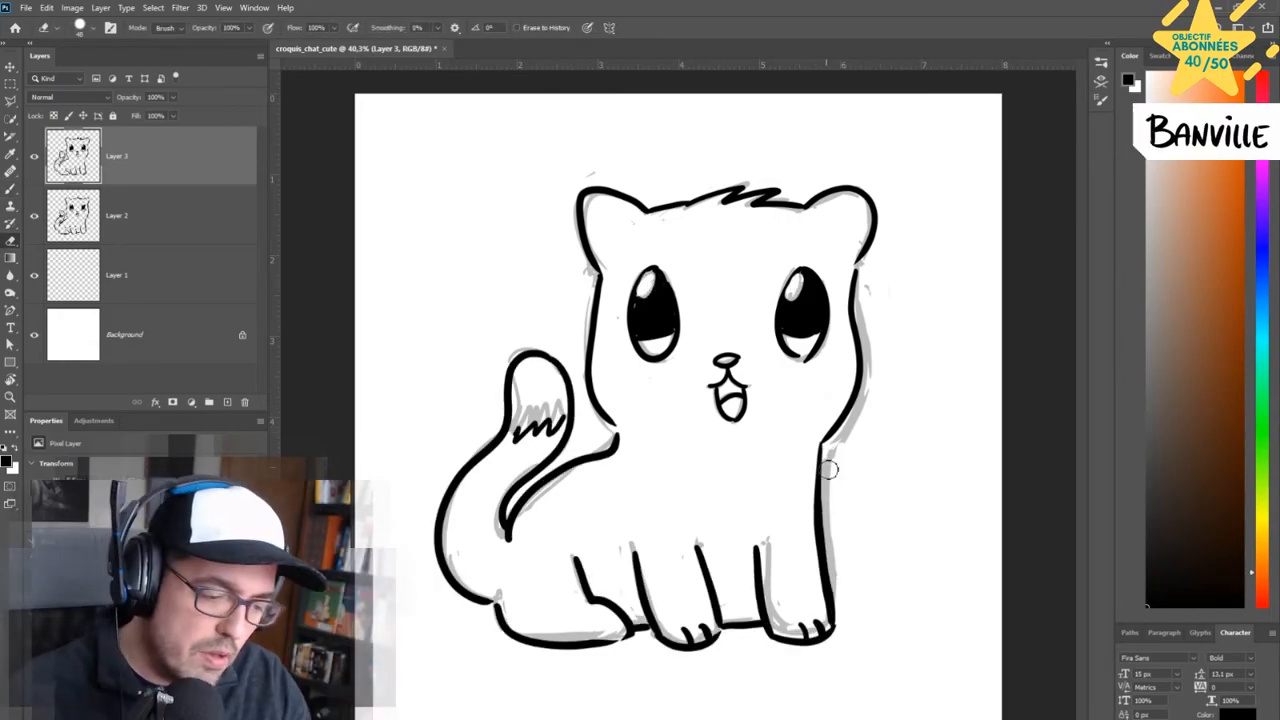
Hide the Layer 2 sketch and, with Layer 3 active, flip the whole drawing horizontally.
{"action": "left_click", "coordinate": [45, 222]}
{"action": "left_click", "coordinate": [35, 218]}
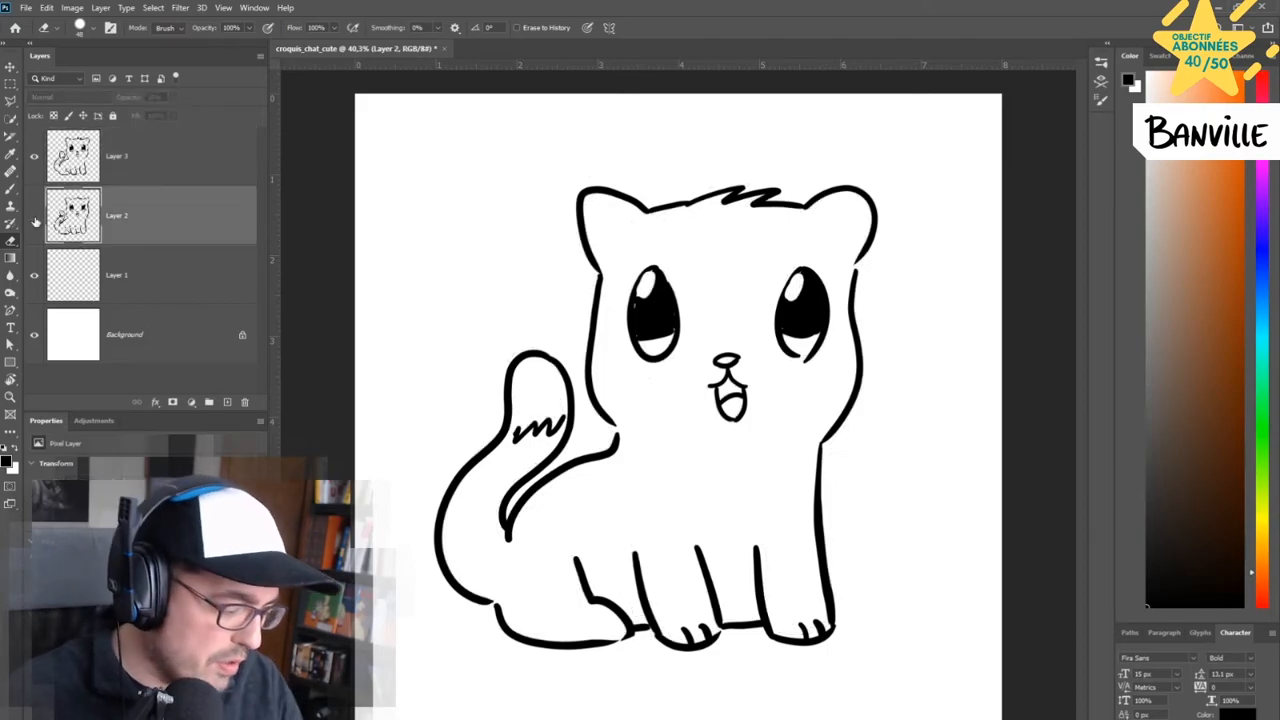
{"action": "key", "text": "r"}
{"action": "key", "text": "r"}
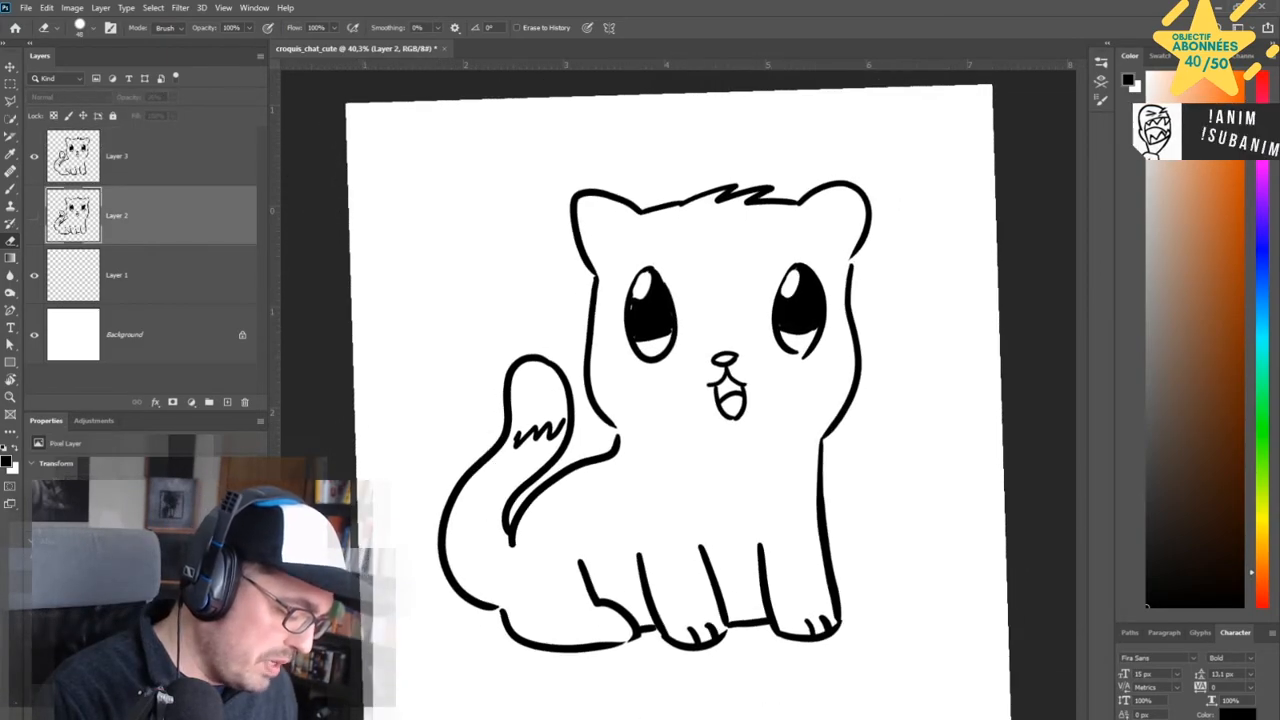
{"action": "left_click", "coordinate": [117, 156]}
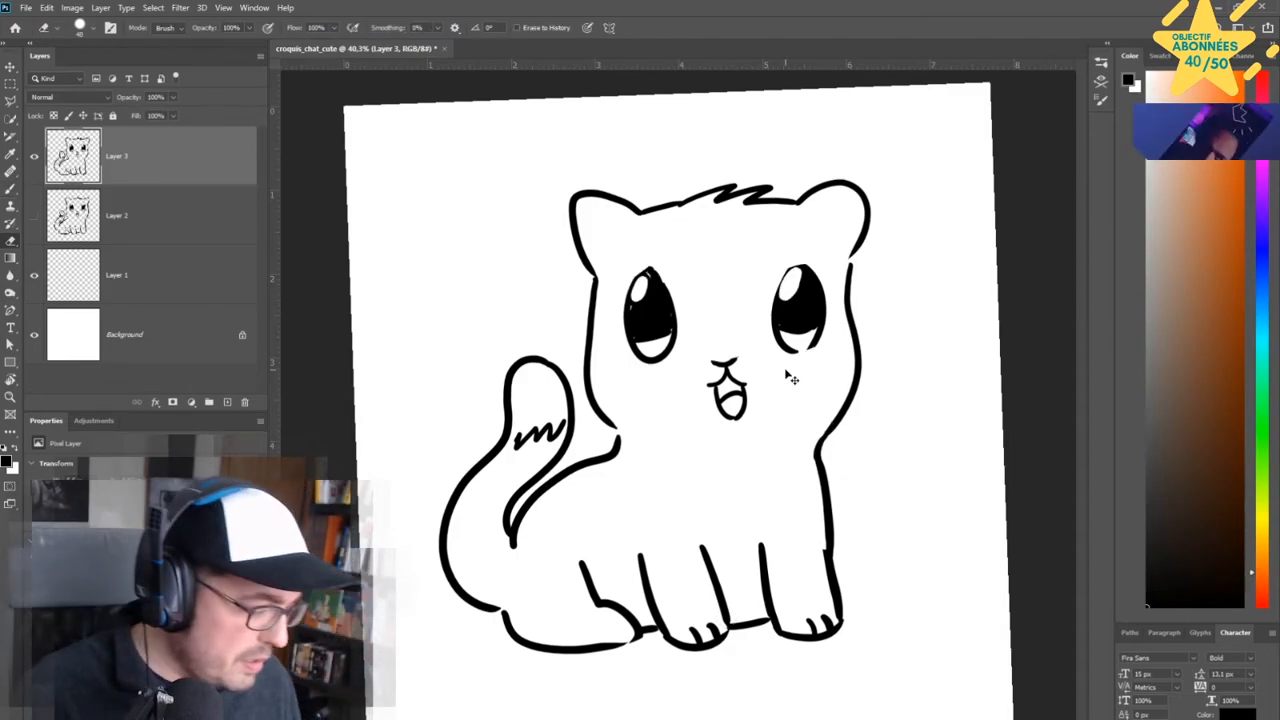
{"action": "key", "text": "ctrl+shift+h"}
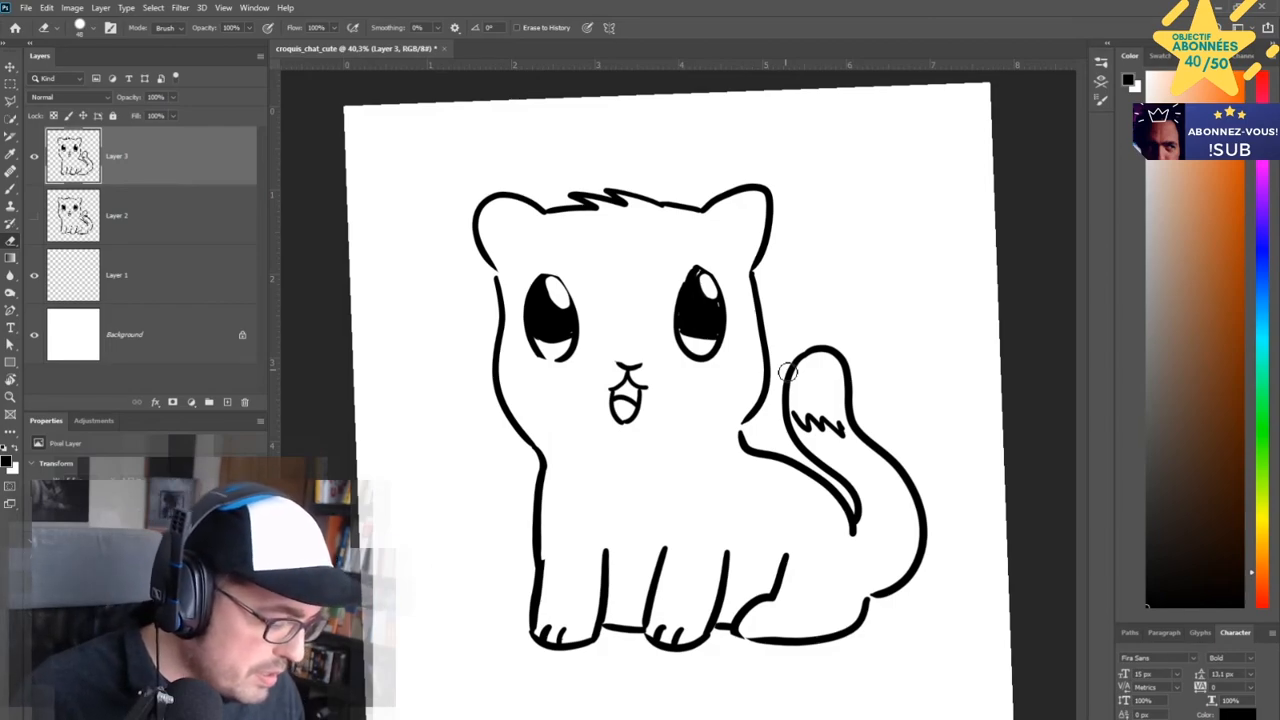
Lasso the nose and mouth on Layer 3, rotate them about 11° counterclockwise and shift them slightly down and left.
{"action": "left_click", "coordinate": [11, 100]}
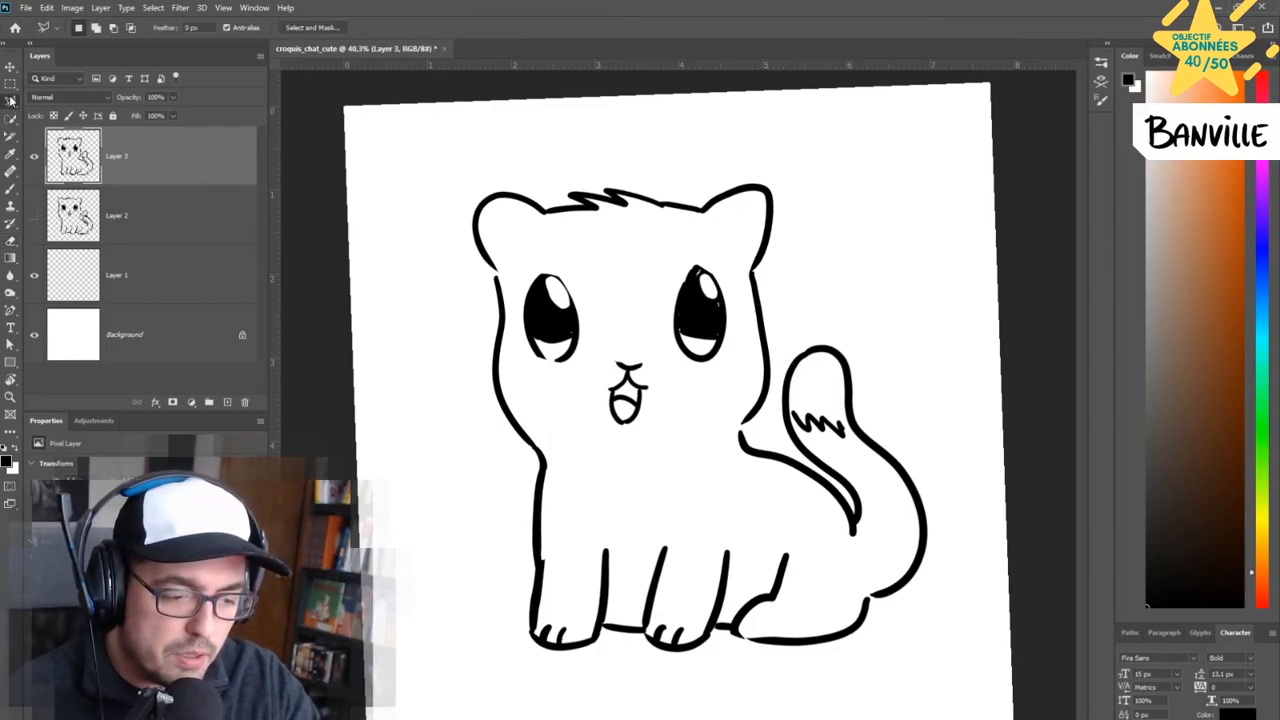
{"action": "left_click_drag", "start_coordinate": [632, 346], "coordinate": [640, 344]}
{"action": "key", "text": "ctrl+t"}
{"action": "left_click_drag", "start_coordinate": [676, 444], "coordinate": [686, 434]}
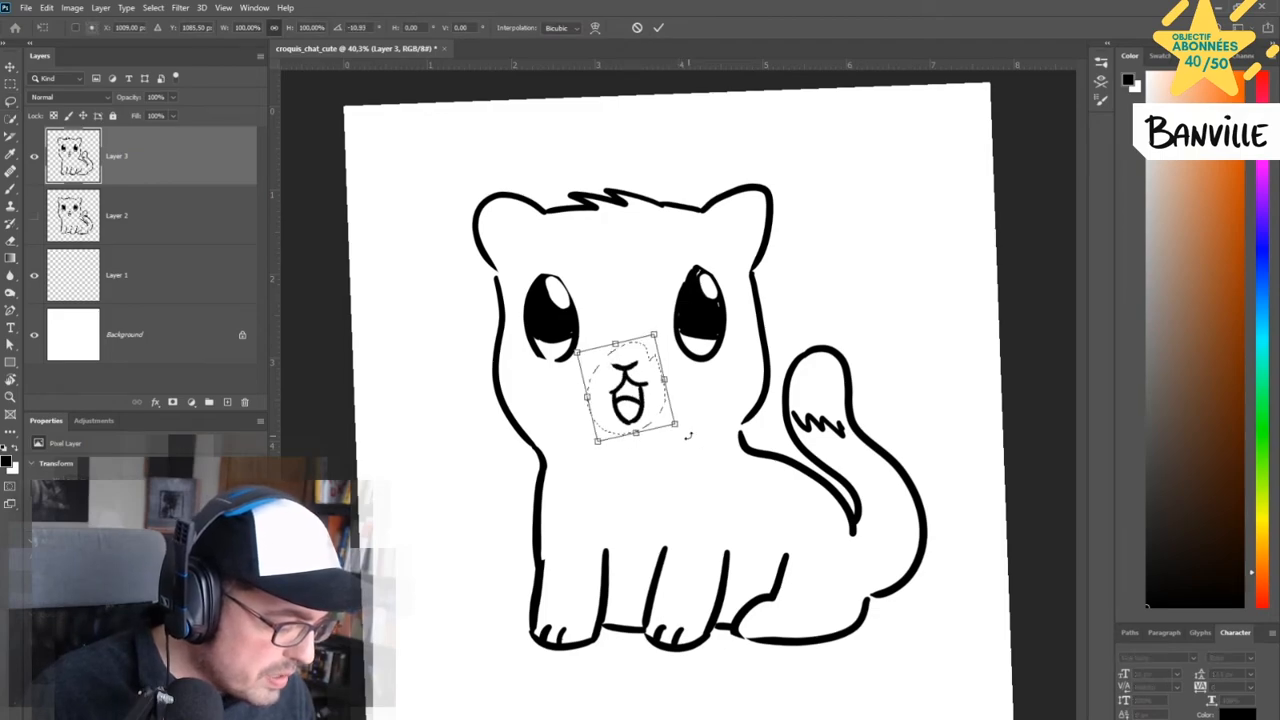
{"action": "key", "text": "Return"}
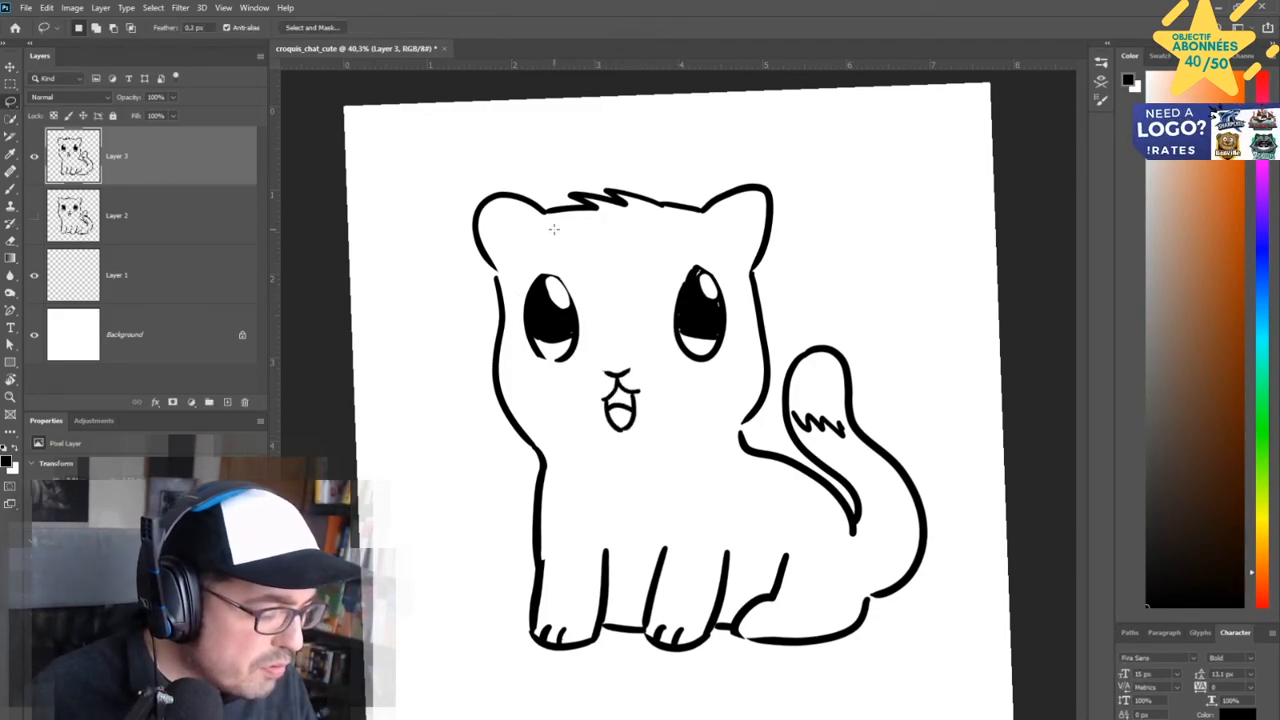
Lasso and transform each eye to bring the pair closer together, rotating the right eye about 4° counterclockwise.
{"action": "left_click_drag", "start_coordinate": [577, 253], "coordinate": [572, 256]}
{"action": "key", "text": "ctrl+t"}
{"action": "left_click_drag", "start_coordinate": [561, 338], "coordinate": [567, 339]}
{"action": "key", "text": "Return"}
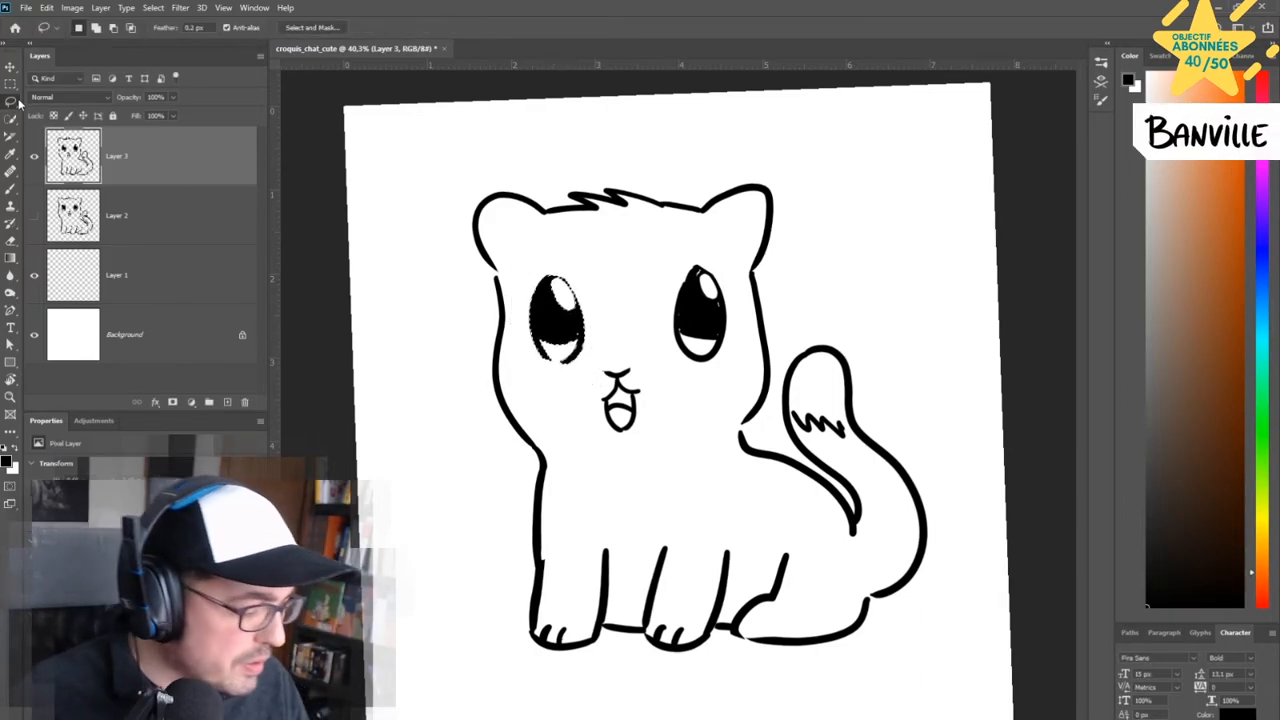
{"action": "key", "text": "ctrl+t"}
{"action": "left_click_drag", "start_coordinate": [744, 388], "coordinate": [704, 355]}
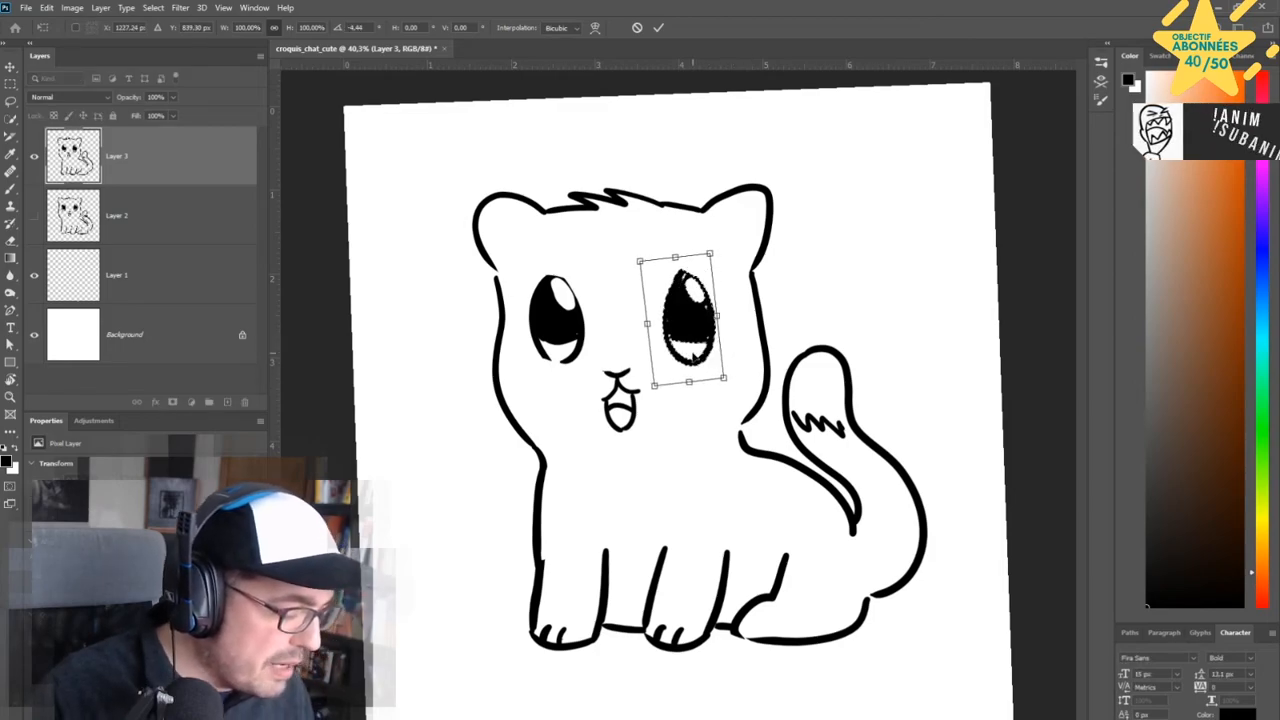
{"action": "key", "text": "Return"}
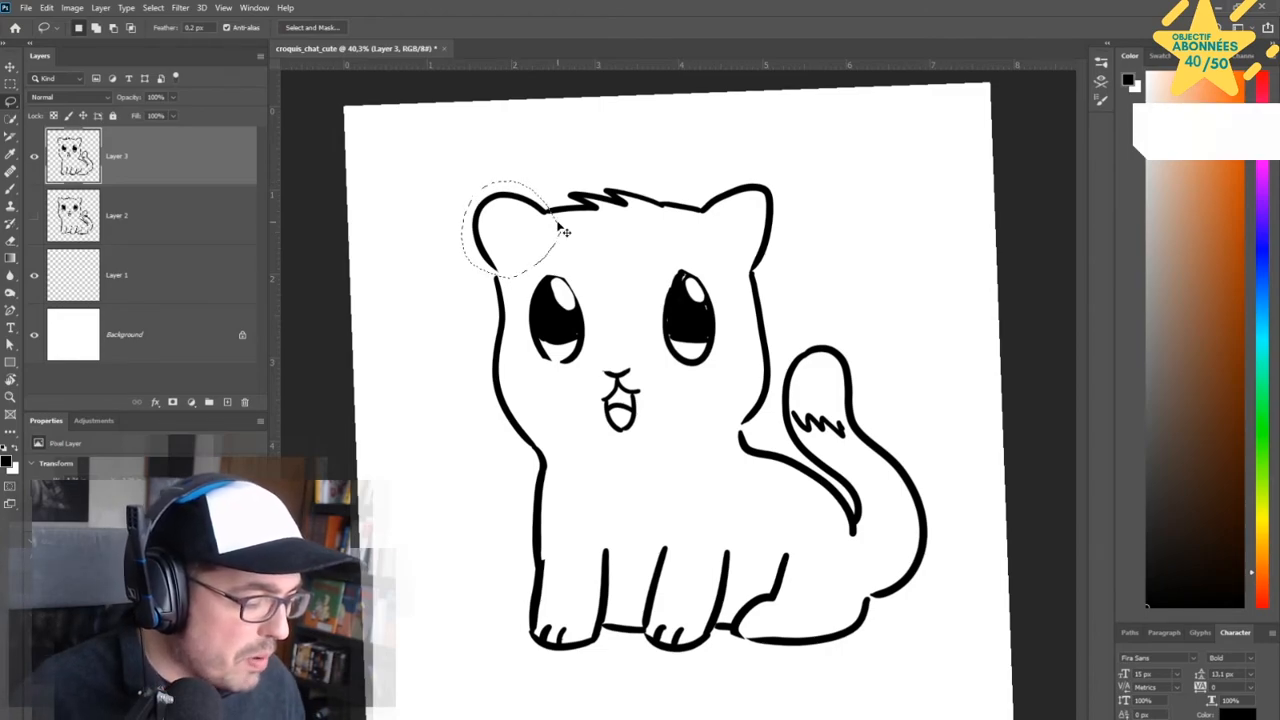
Lasso the left ear, distort its lower left corner to flatten it slightly, and move it down and inward.
{"action": "key", "text": "ctrl+t"}
{"action": "left_click_drag", "start_coordinate": [538, 251], "coordinate": [543, 257]}
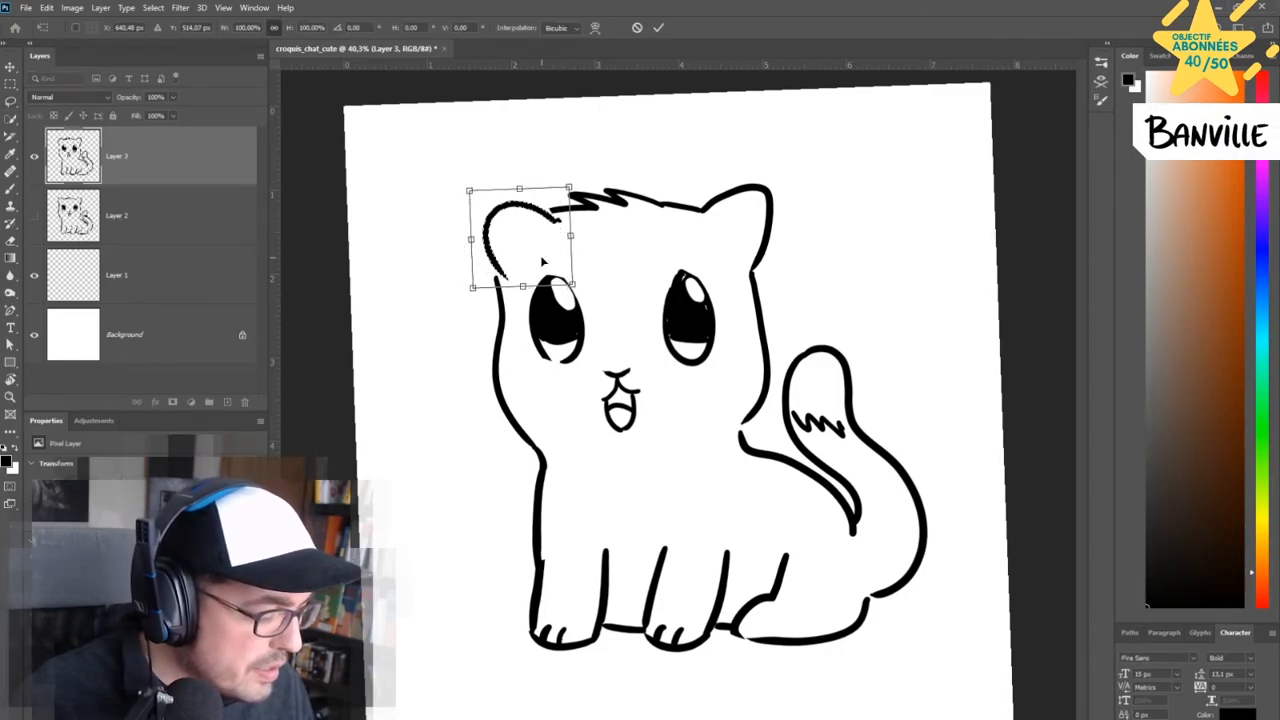
{"action": "left_click_drag", "start_coordinate": [474, 289], "coordinate": [479, 277], "text": "ctrl"}
{"action": "left_click_drag", "start_coordinate": [543, 267], "coordinate": [538, 258]}
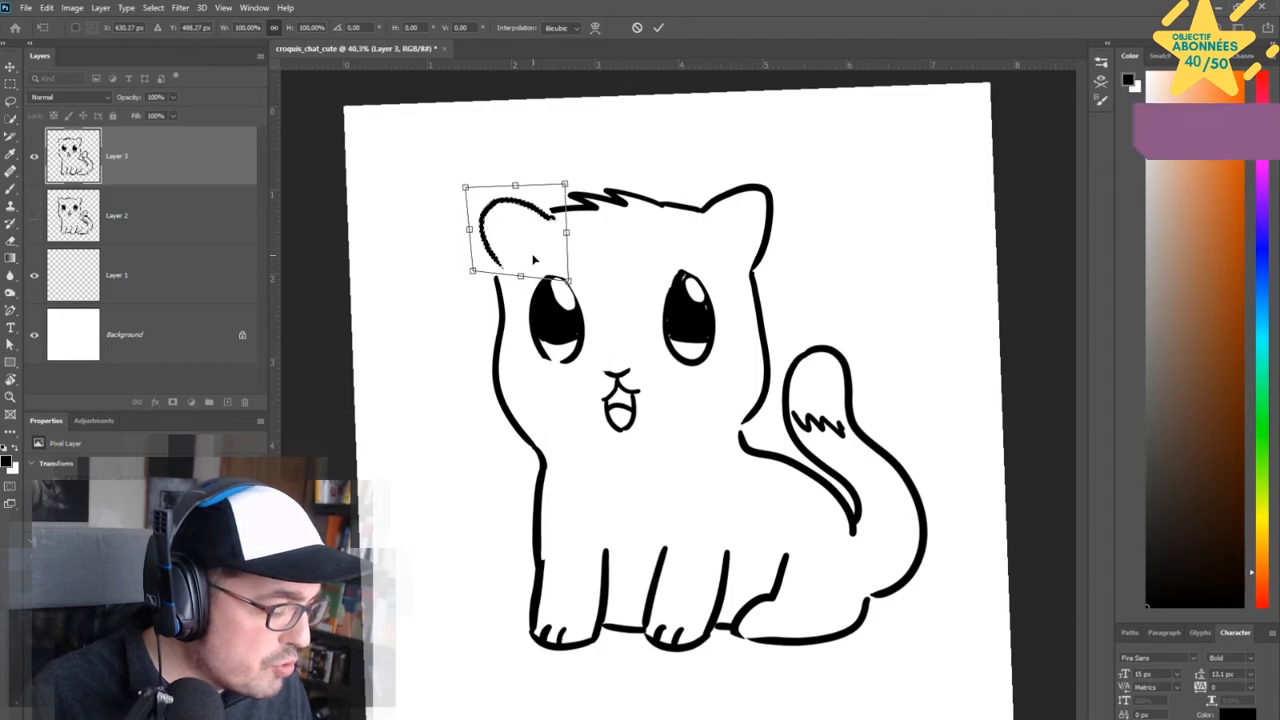
{"action": "key", "text": "Return"}
{"action": "key", "text": "ctrl+d"}
Erase the fur tuft between the ears and redraw the top of the head as one smooth curve.
{"action": "key", "text": "e"}
{"action": "left_click_drag", "start_coordinate": [551, 200], "coordinate": [700, 215]}
{"action": "key", "text": "b"}
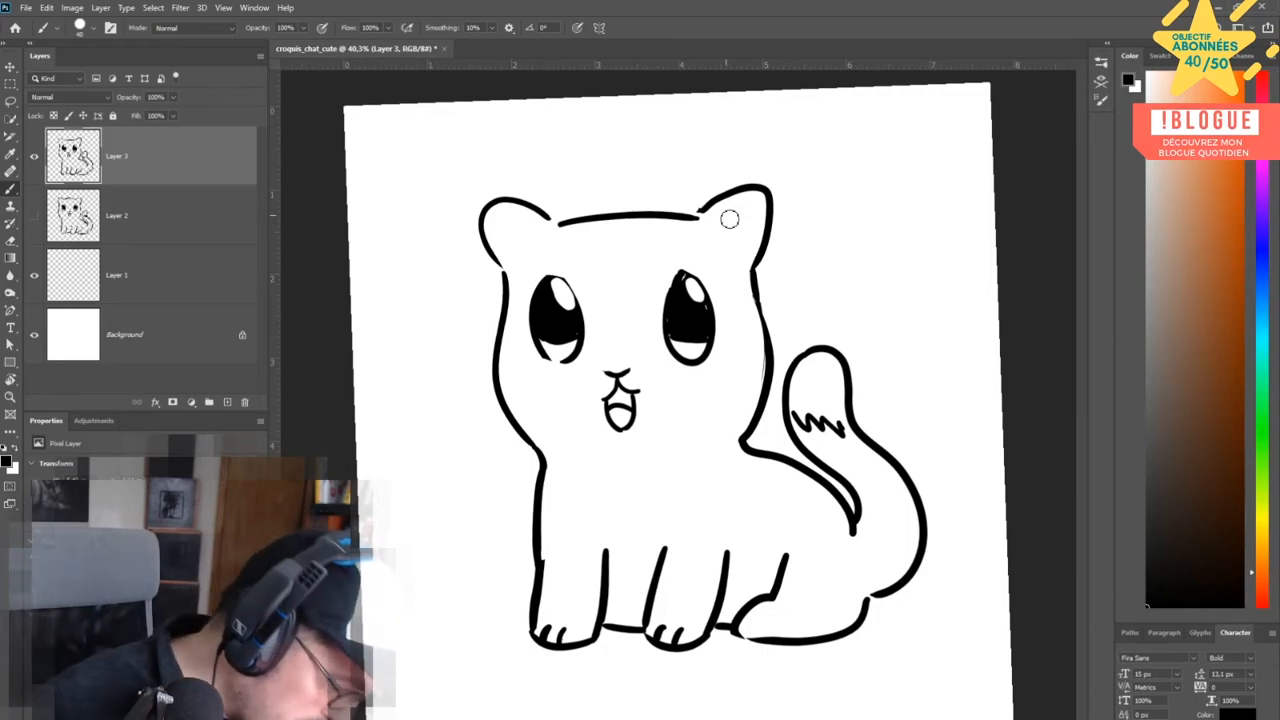
Clean up the hind paw and shorten the upper leg lines, then refine the cheek and mouth lines.
{"action": "key", "text": "e"}
{"action": "left_click_drag", "start_coordinate": [749, 647], "coordinate": [864, 628]}
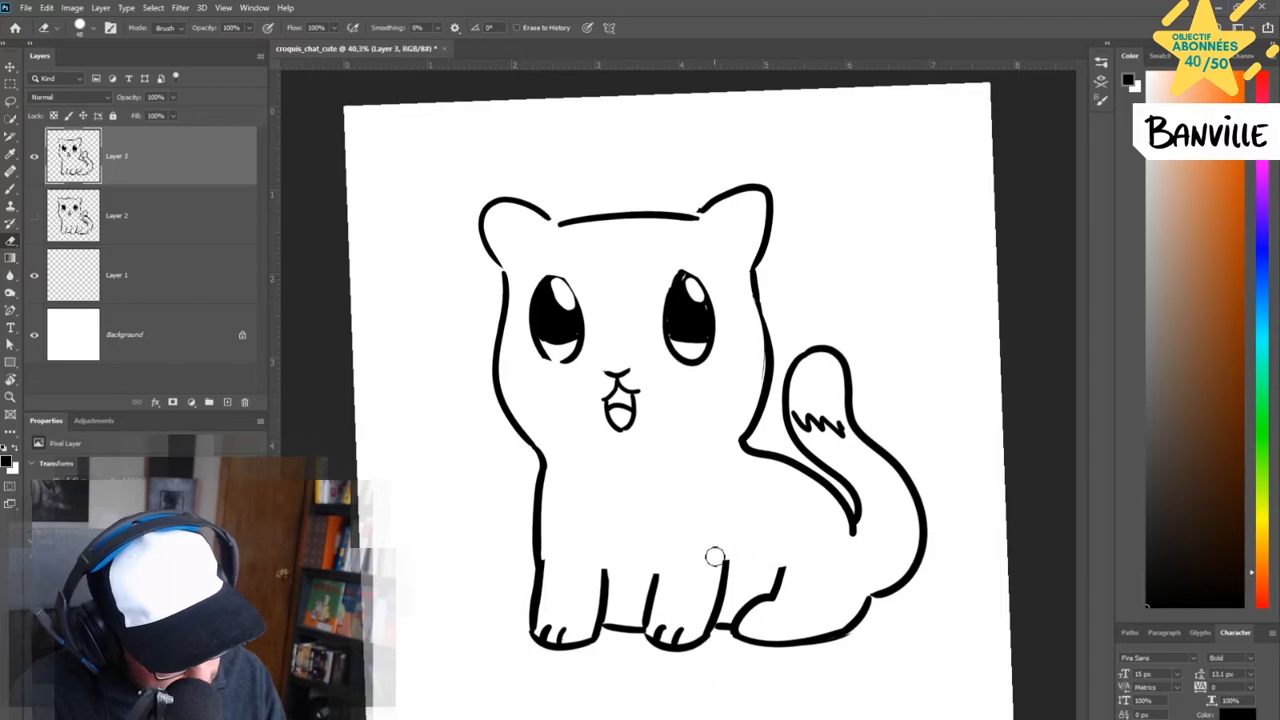
{"action": "key", "text": "b"}
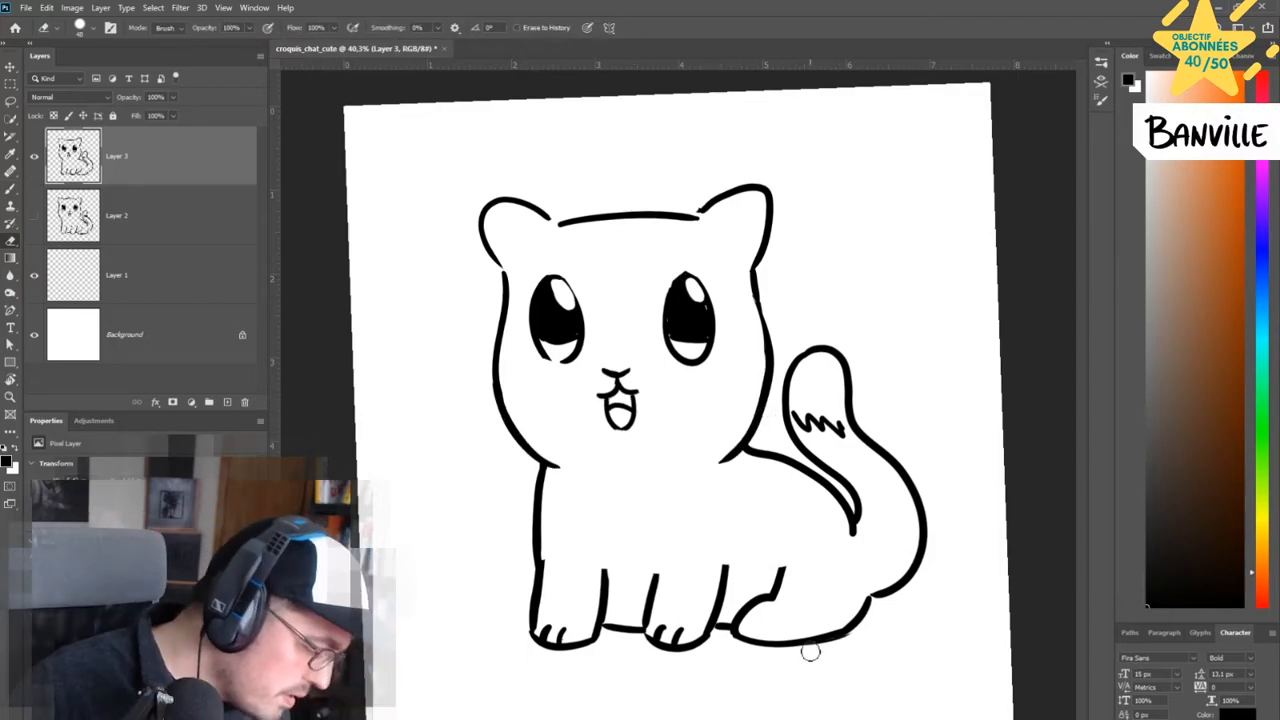
{"action": "key", "text": "e"}
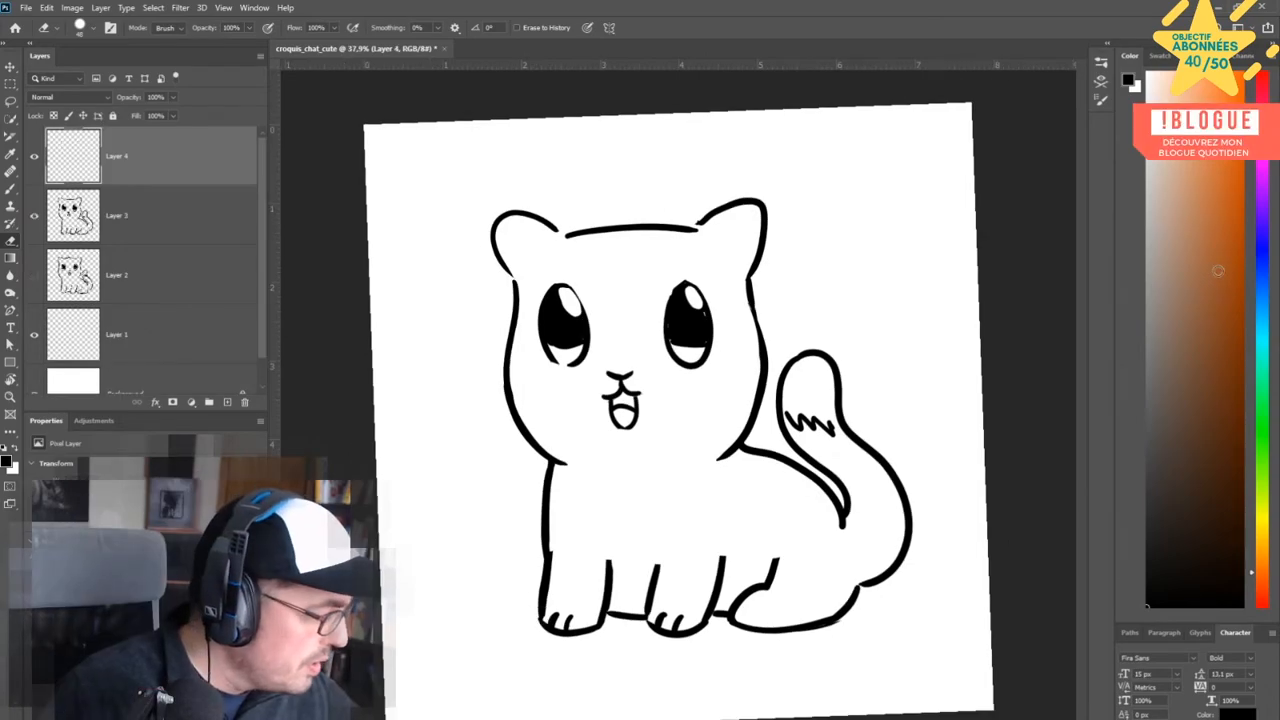
Add a new layer for the colours directly above Layer 1, beneath the line art.
{"action": "left_click", "coordinate": [1262, 190]}
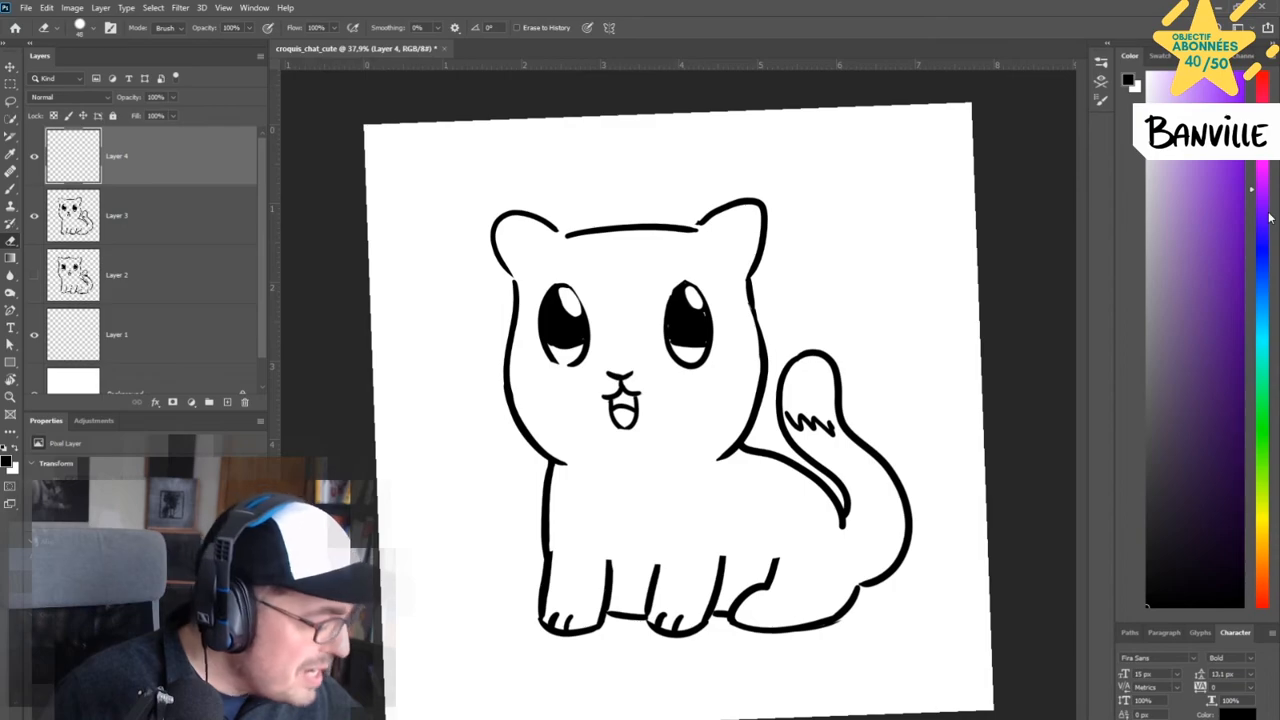
{"action": "left_click", "coordinate": [183, 334]}
{"action": "left_click", "coordinate": [227, 402]}
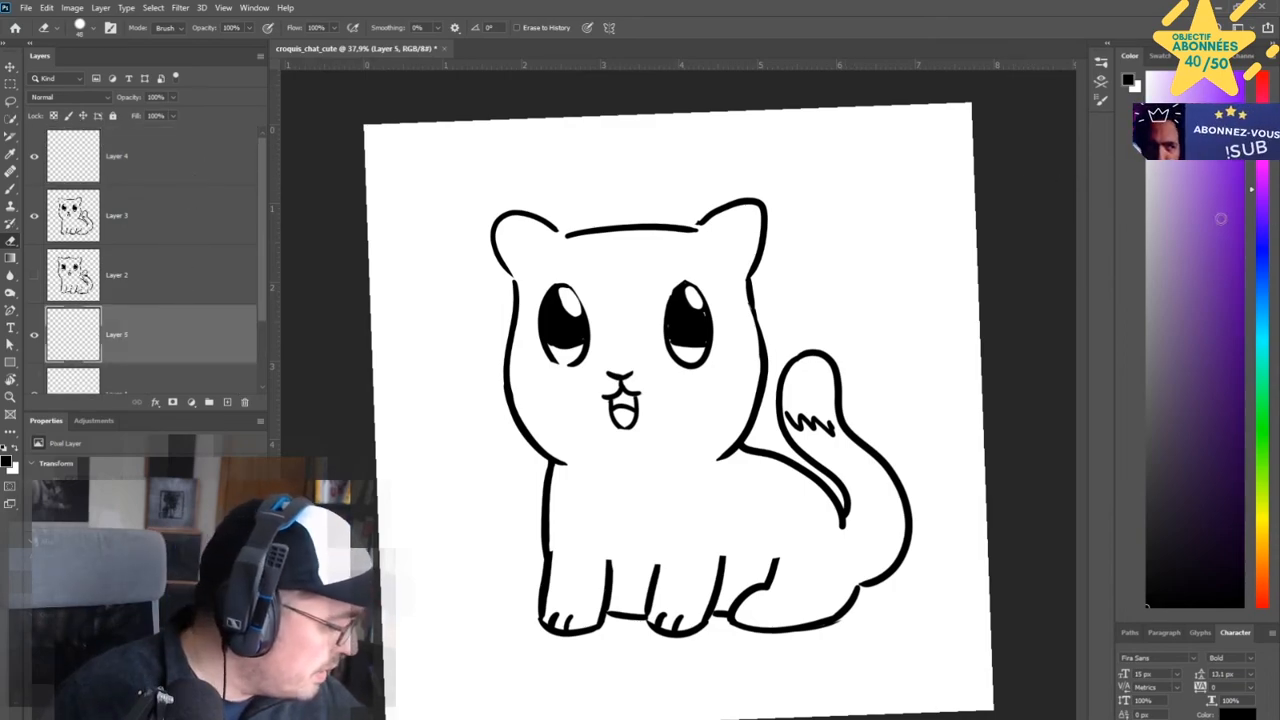
Paint a pale blue background around the cat's head, body and tail on Layer 5.
{"action": "left_click", "coordinate": [1261, 502]}
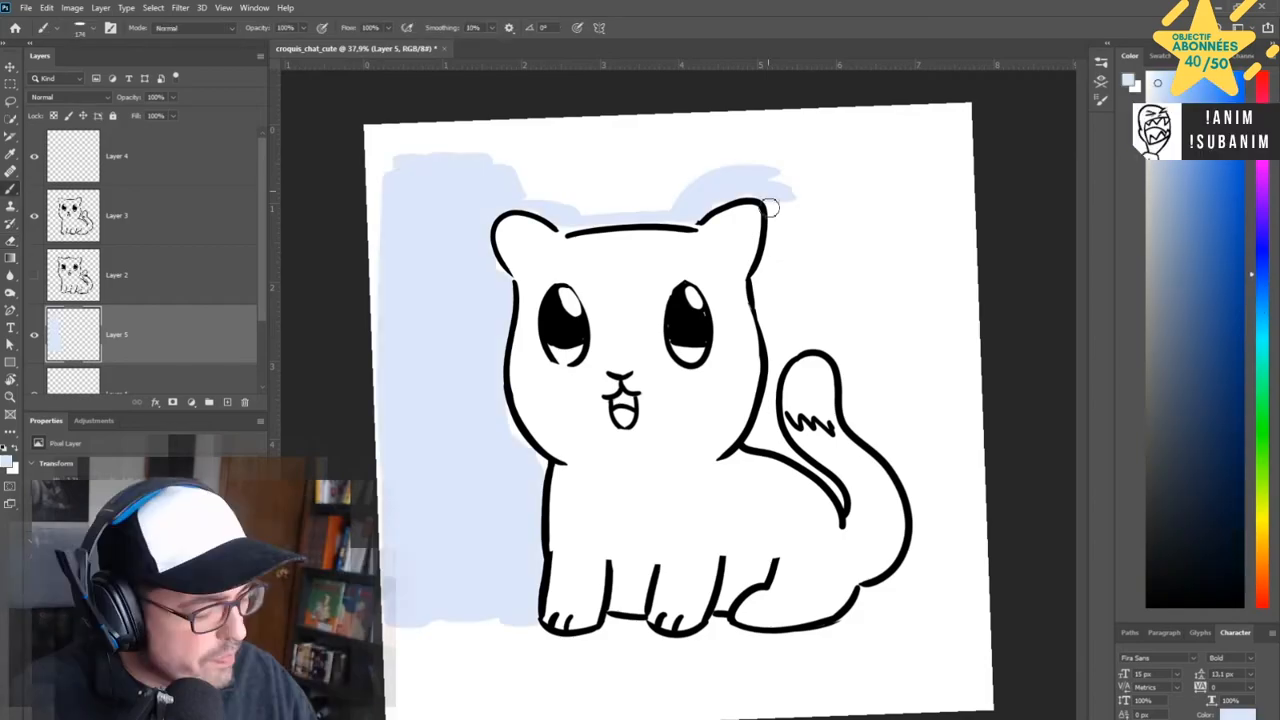
{"action": "left_click_drag", "start_coordinate": [790, 210], "coordinate": [752, 442]}
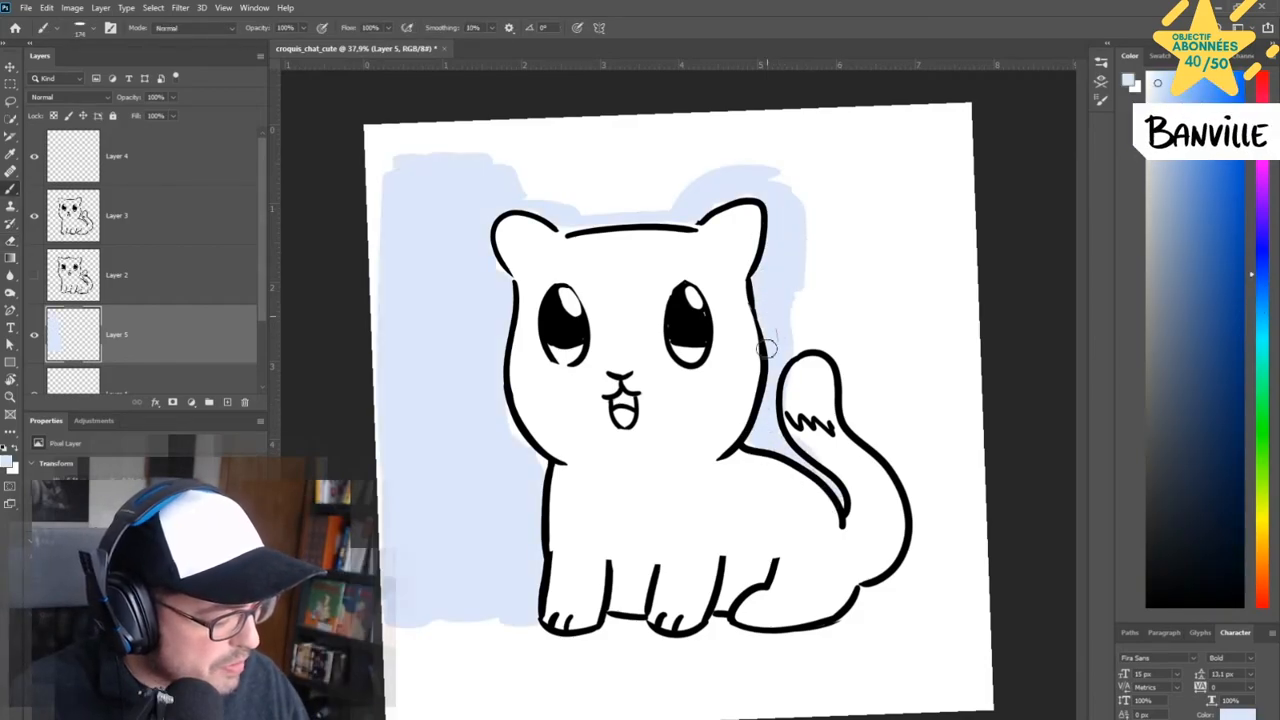
{"action": "mouse_move", "coordinate": [817, 345]}
{"action": "left_mouse_down"}
{"action": "mouse_move", "coordinate": [503, 194]}
{"action": "mouse_move", "coordinate": [594, 183]}
{"action": "mouse_move", "coordinate": [577, 160]}
{"action": "mouse_move", "coordinate": [394, 184]}
{"action": "mouse_move", "coordinate": [777, 154]}
{"action": "mouse_move", "coordinate": [863, 123]}
{"action": "mouse_move", "coordinate": [934, 149]}
{"action": "mouse_move", "coordinate": [970, 520]}
{"action": "left_mouse_up"}
Erase the blue below a straight floor line behind the paws, fill the remaining upper background and save the file.
{"action": "key", "text": "e"}
{"action": "left_click_drag", "start_coordinate": [375, 593], "coordinate": [972, 570]}
{"action": "mouse_move", "coordinate": [950, 580]}
{"action": "left_mouse_down"}
{"action": "mouse_move", "coordinate": [875, 592]}
{"action": "mouse_move", "coordinate": [971, 603]}
{"action": "mouse_move", "coordinate": [400, 617]}
{"action": "left_mouse_up"}
{"action": "key", "text": "b"}
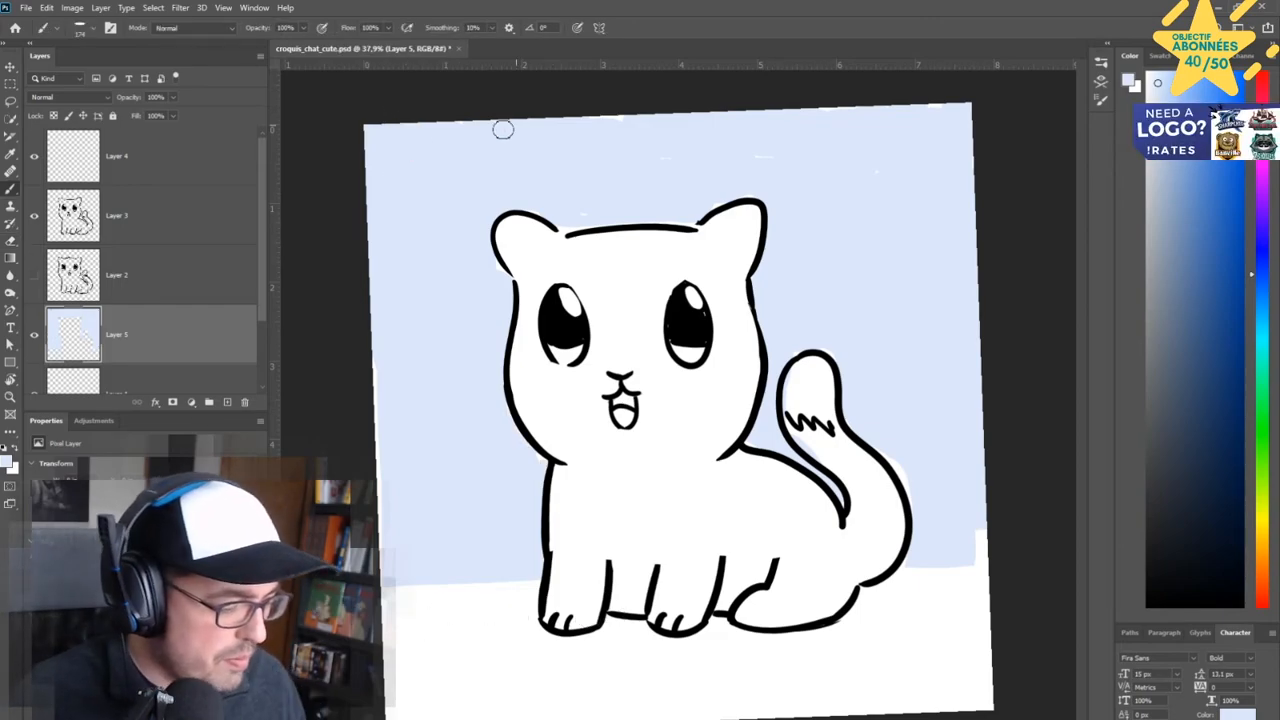
{"action": "key", "text": "ctrl+s"}
Paint the nose and tongue pale pink and add an oval pink blush on each cheek.
{"action": "left_click_drag", "start_coordinate": [1263, 522], "coordinate": [1260, 82]}
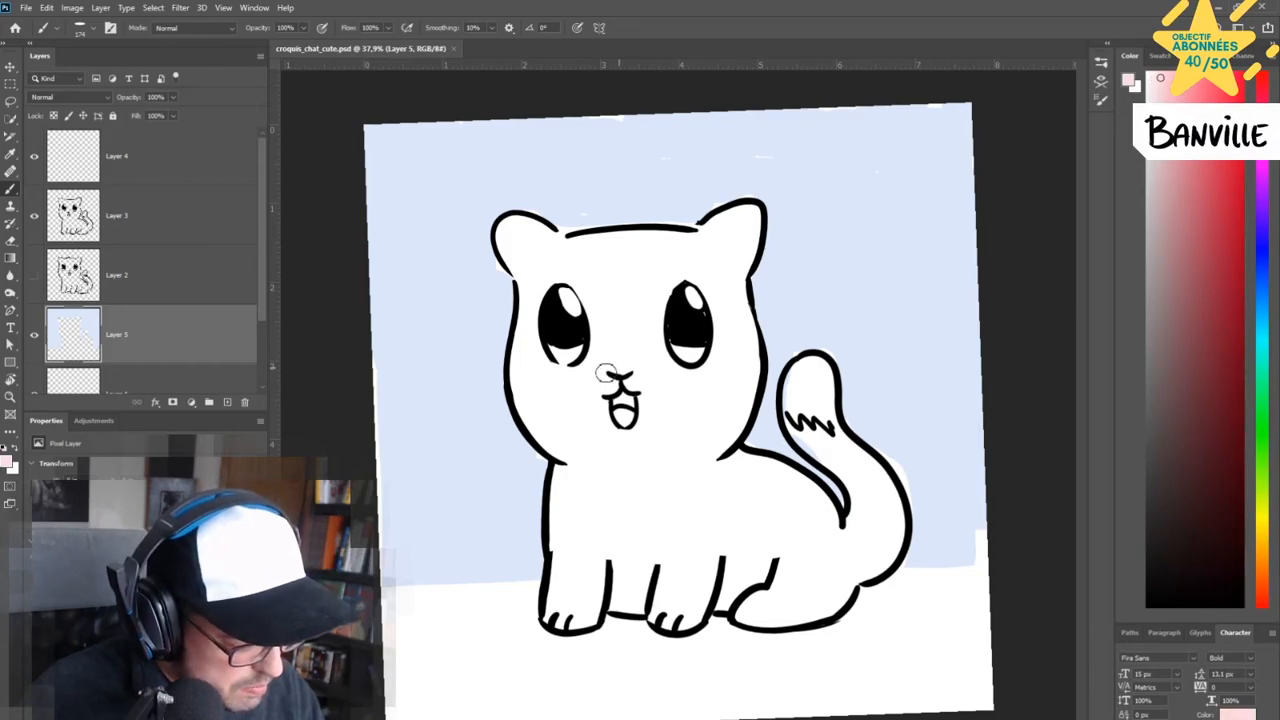
{"action": "left_click_drag", "start_coordinate": [610, 369], "coordinate": [628, 369]}
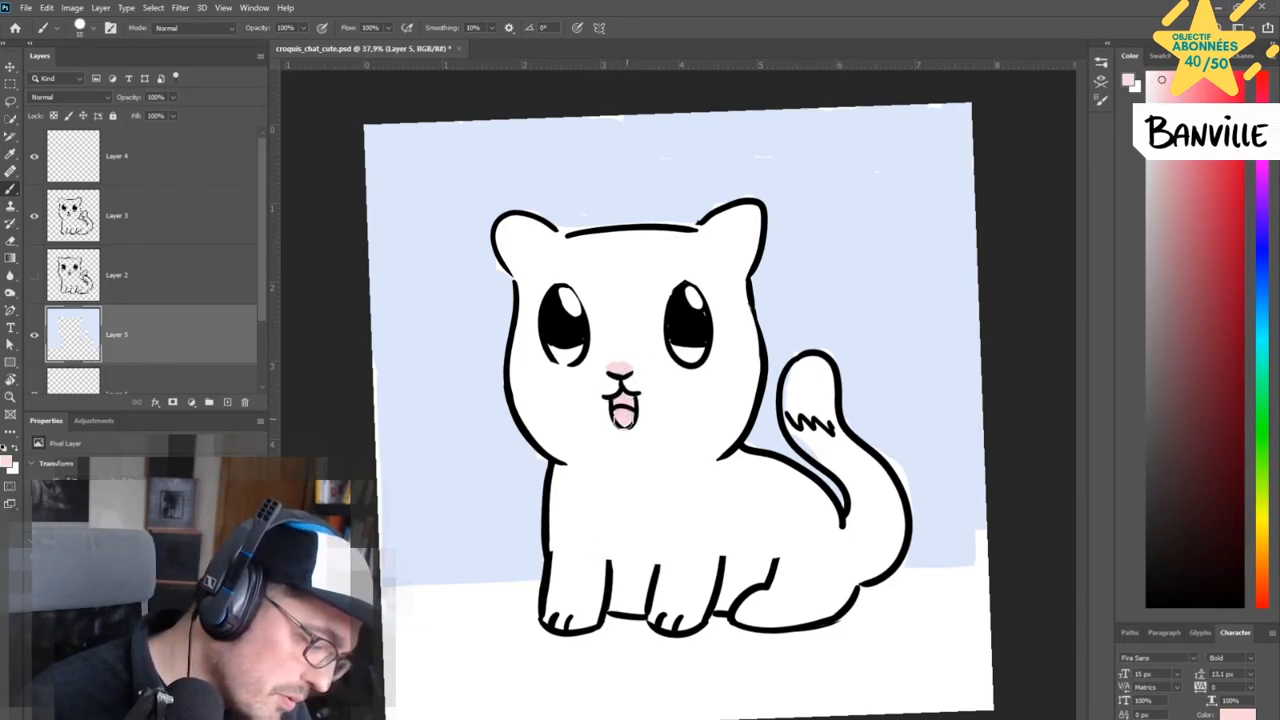
{"action": "left_click_drag", "start_coordinate": [680, 383], "coordinate": [714, 383]}
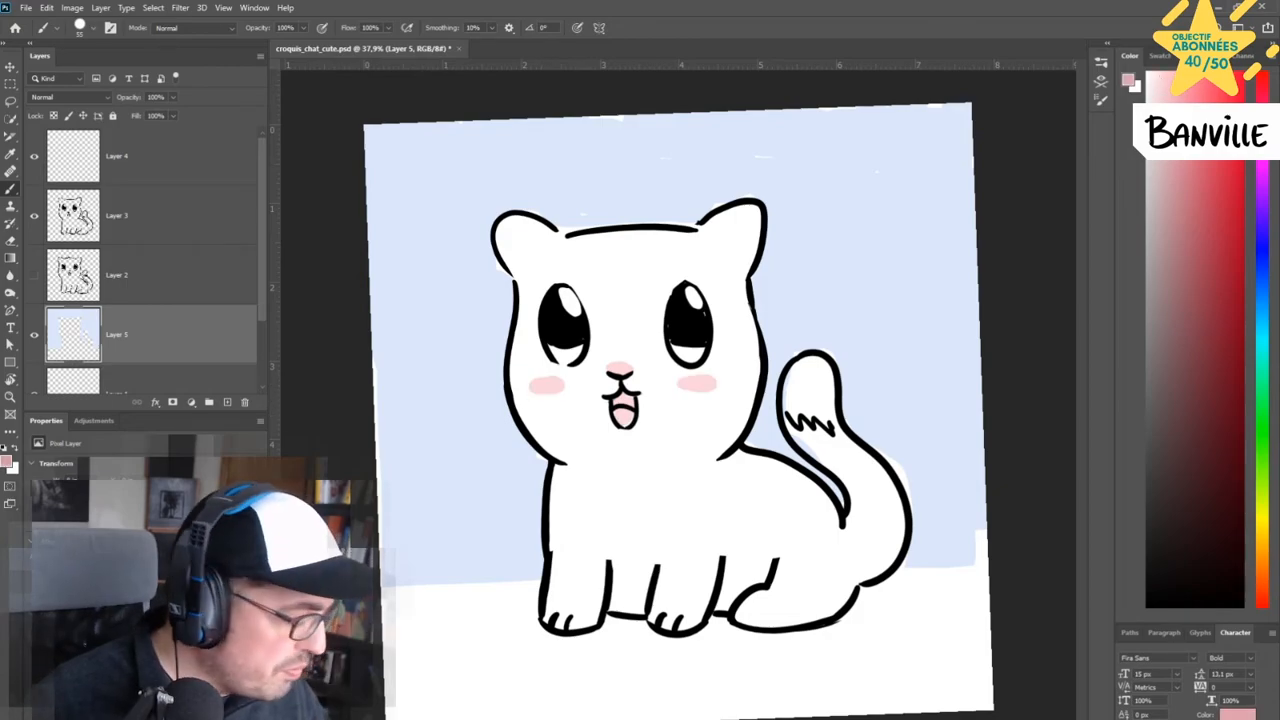
Paint the inside of the mouth dusky pink and recolour the tongue in a saturated orange-red.
{"action": "left_click_drag", "start_coordinate": [618, 401], "coordinate": [626, 420]}
{"action": "left_click", "coordinate": [1229, 249]}
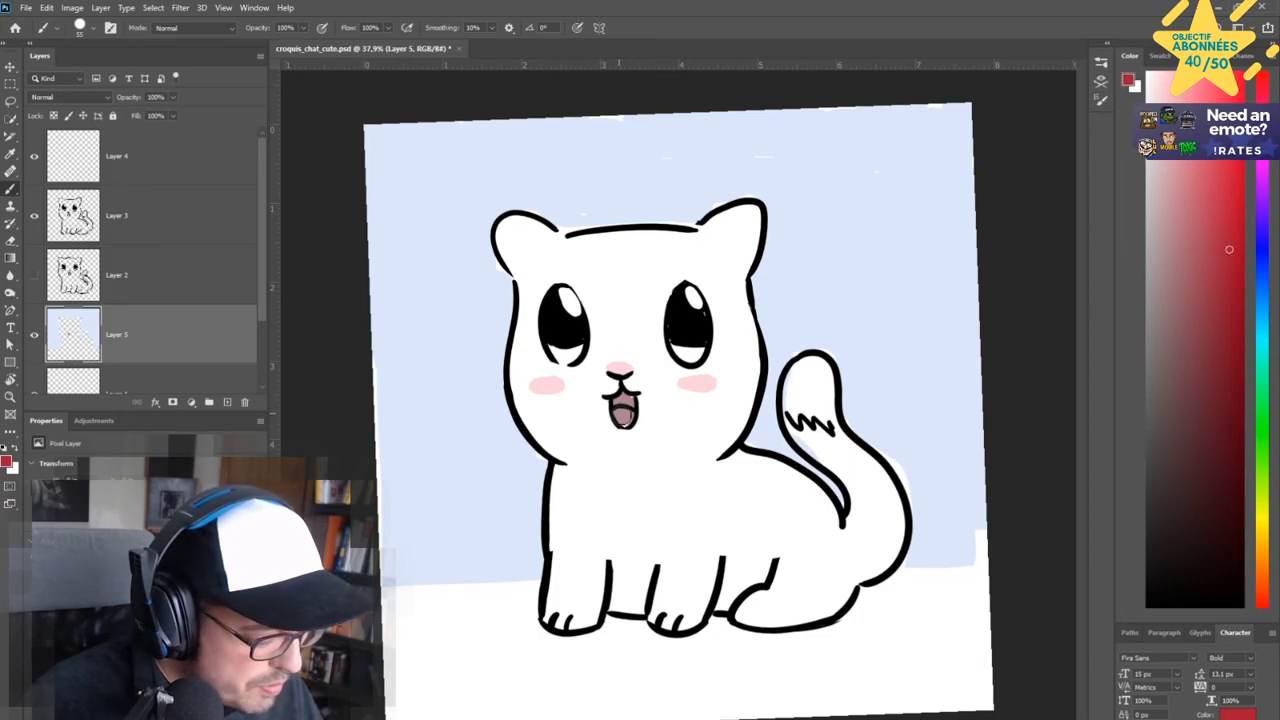
Cover the blue spill inside the tail with sampled white, then touch up the background beside it with sampled pale blue.
{"action": "left_click", "coordinate": [806, 398], "text": "alt"}
{"action": "left_click_drag", "start_coordinate": [790, 392], "coordinate": [803, 416]}
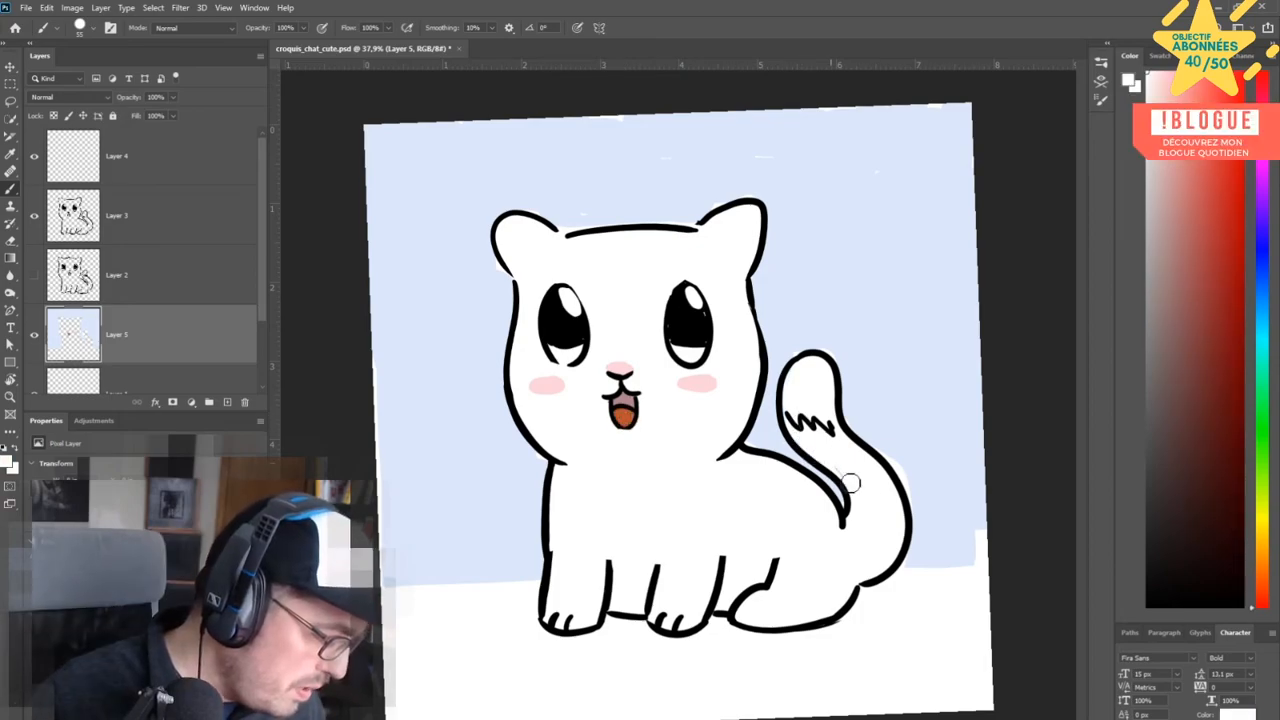
{"action": "key", "text": "i"}
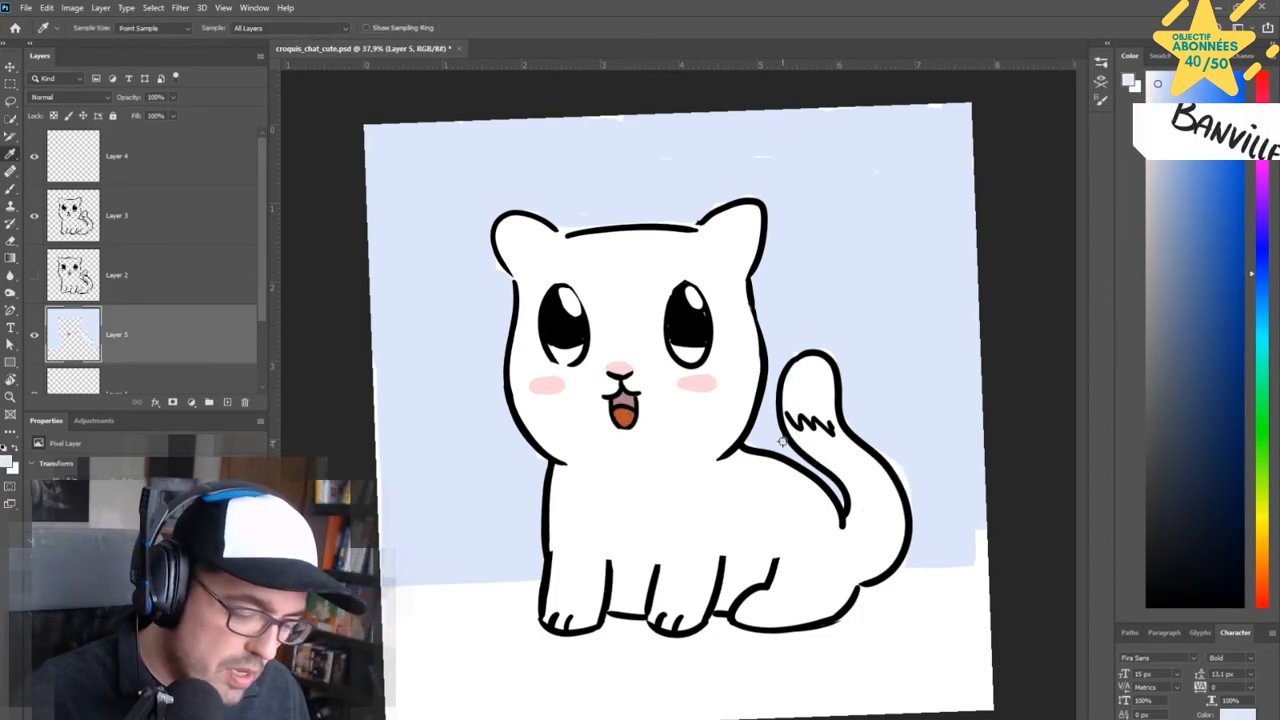
{"action": "key", "text": "b"}
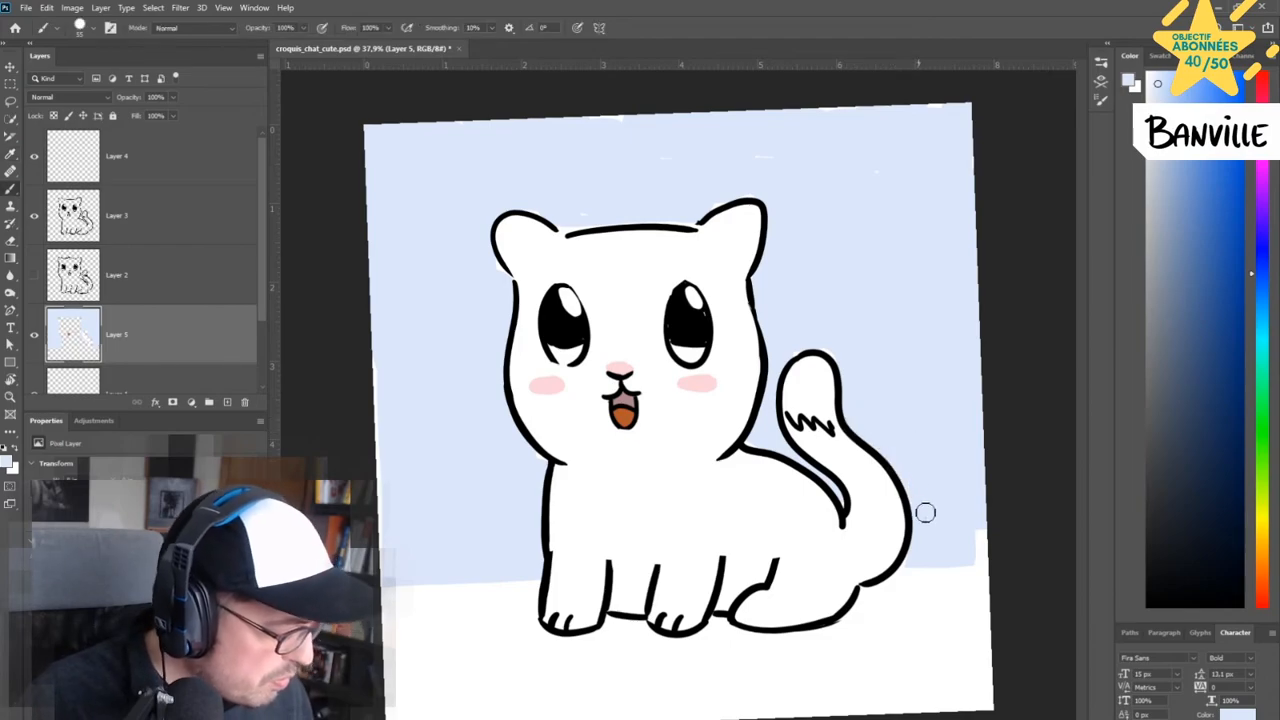
Fill the tail tip above the jagged fur line with a tan colour, darkening the initial peach tone.
{"action": "left_click_drag", "start_coordinate": [800, 347], "coordinate": [806, 363]}
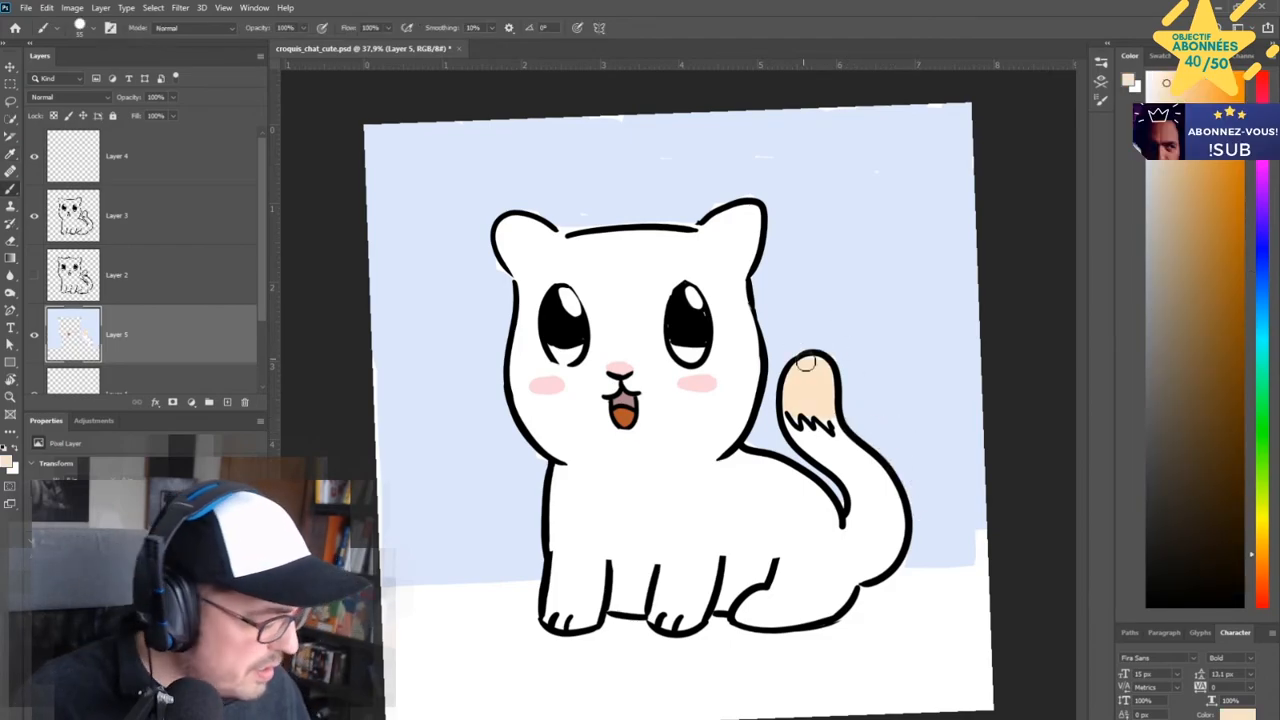
{"action": "left_click_drag", "start_coordinate": [1165, 110], "coordinate": [1162, 164]}
{"action": "mouse_move", "coordinate": [800, 365]}
{"action": "left_mouse_down"}
{"action": "mouse_move", "coordinate": [826, 421]}
{"action": "mouse_move", "coordinate": [803, 386]}
{"action": "mouse_move", "coordinate": [791, 391]}
{"action": "mouse_move", "coordinate": [813, 369]}
{"action": "mouse_move", "coordinate": [826, 418]}
{"action": "left_mouse_up"}
{"action": "left_click", "coordinate": [1164, 188]}
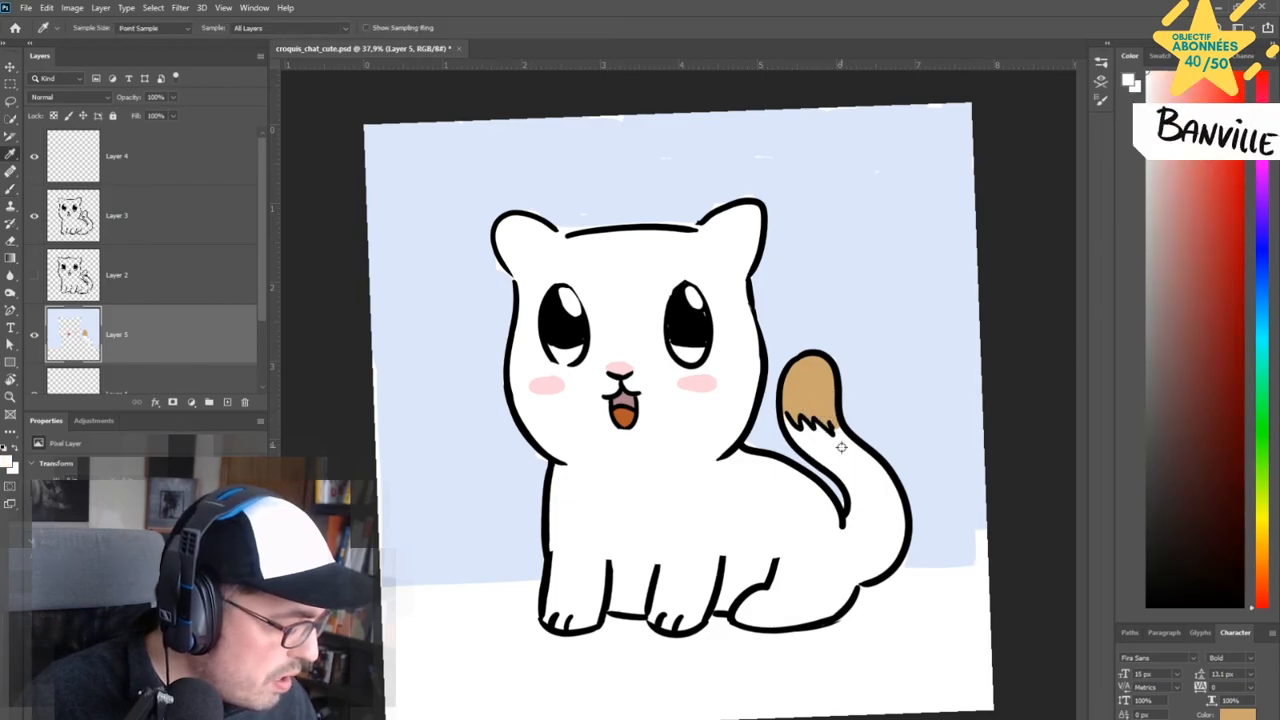
Clean the tail's edge with sampled white and fill small gaps in the background with sampled pale blue.
{"action": "key", "text": "i"}
{"action": "key", "text": "b"}
{"action": "left_click", "coordinate": [858, 362], "text": "alt"}
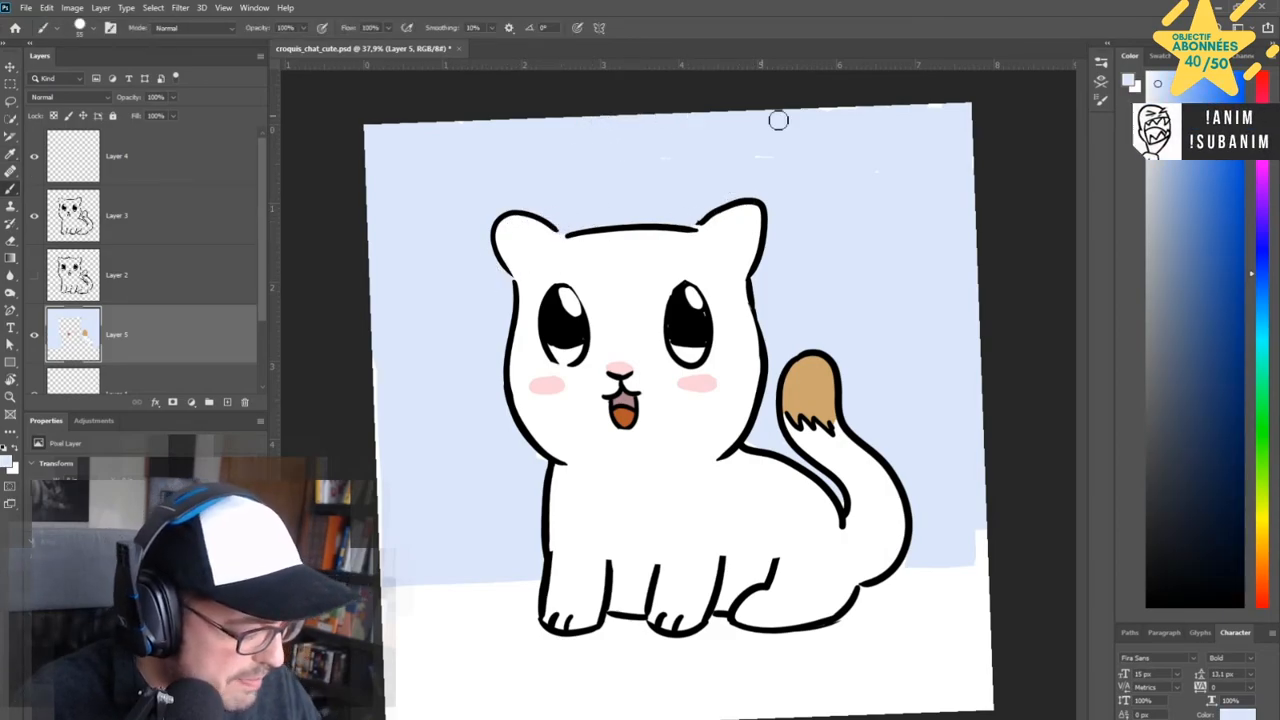
Sample the tail tip's tan and paint both front paws, a patch on the forehead and the left ear.
{"action": "left_click", "coordinate": [815, 375], "text": "alt"}
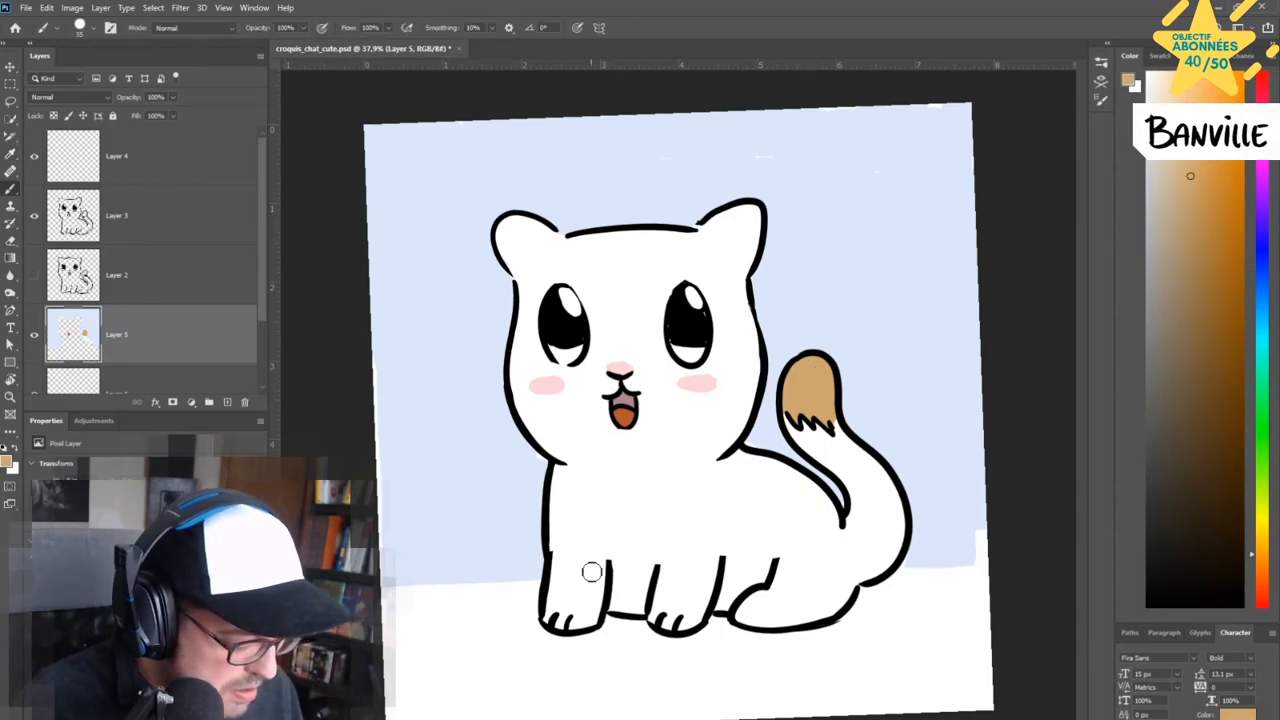
{"action": "mouse_move", "coordinate": [577, 591]}
{"action": "left_mouse_down"}
{"action": "mouse_move", "coordinate": [594, 612]}
{"action": "mouse_move", "coordinate": [706, 606]}
{"action": "left_mouse_up"}
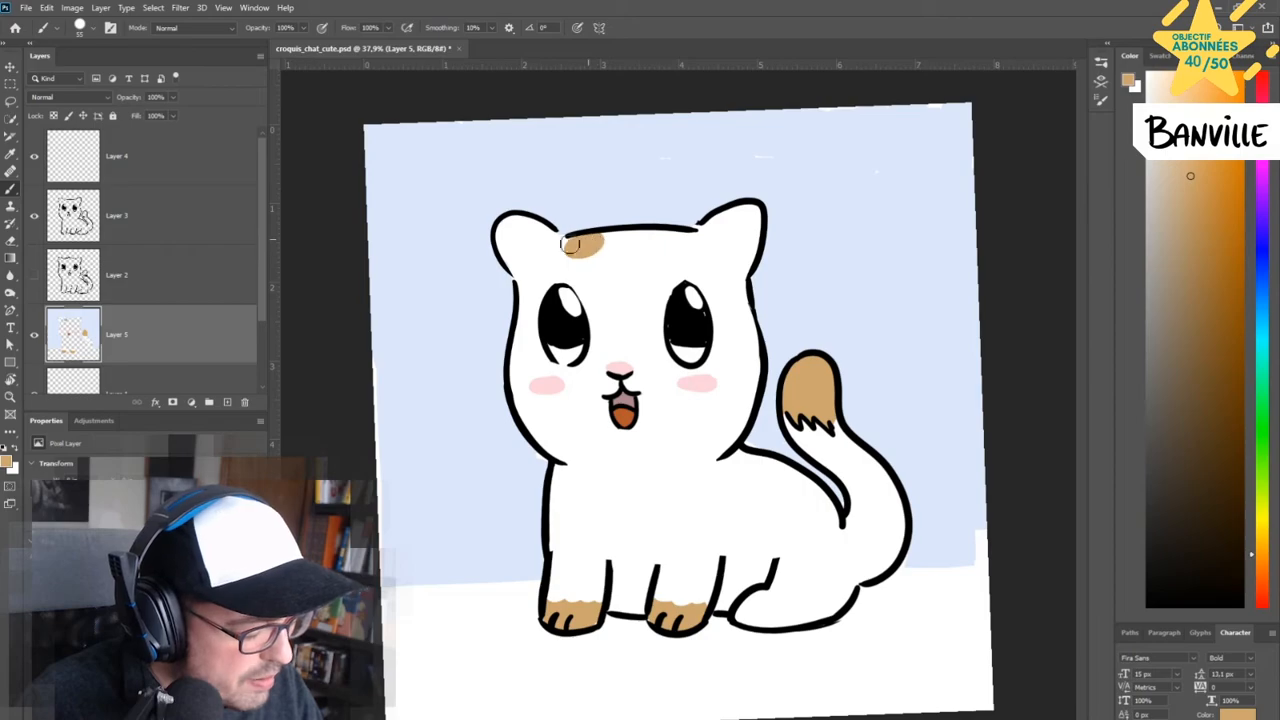
{"action": "mouse_move", "coordinate": [578, 249]}
{"action": "left_mouse_down"}
{"action": "mouse_move", "coordinate": [692, 238]}
{"action": "mouse_move", "coordinate": [647, 261]}
{"action": "mouse_move", "coordinate": [589, 256]}
{"action": "mouse_move", "coordinate": [637, 241]}
{"action": "mouse_move", "coordinate": [521, 248]}
{"action": "mouse_move", "coordinate": [519, 264]}
{"action": "mouse_move", "coordinate": [551, 235]}
{"action": "mouse_move", "coordinate": [511, 226]}
{"action": "mouse_move", "coordinate": [523, 273]}
{"action": "mouse_move", "coordinate": [514, 258]}
{"action": "mouse_move", "coordinate": [565, 246]}
{"action": "mouse_move", "coordinate": [538, 270]}
{"action": "left_mouse_up"}
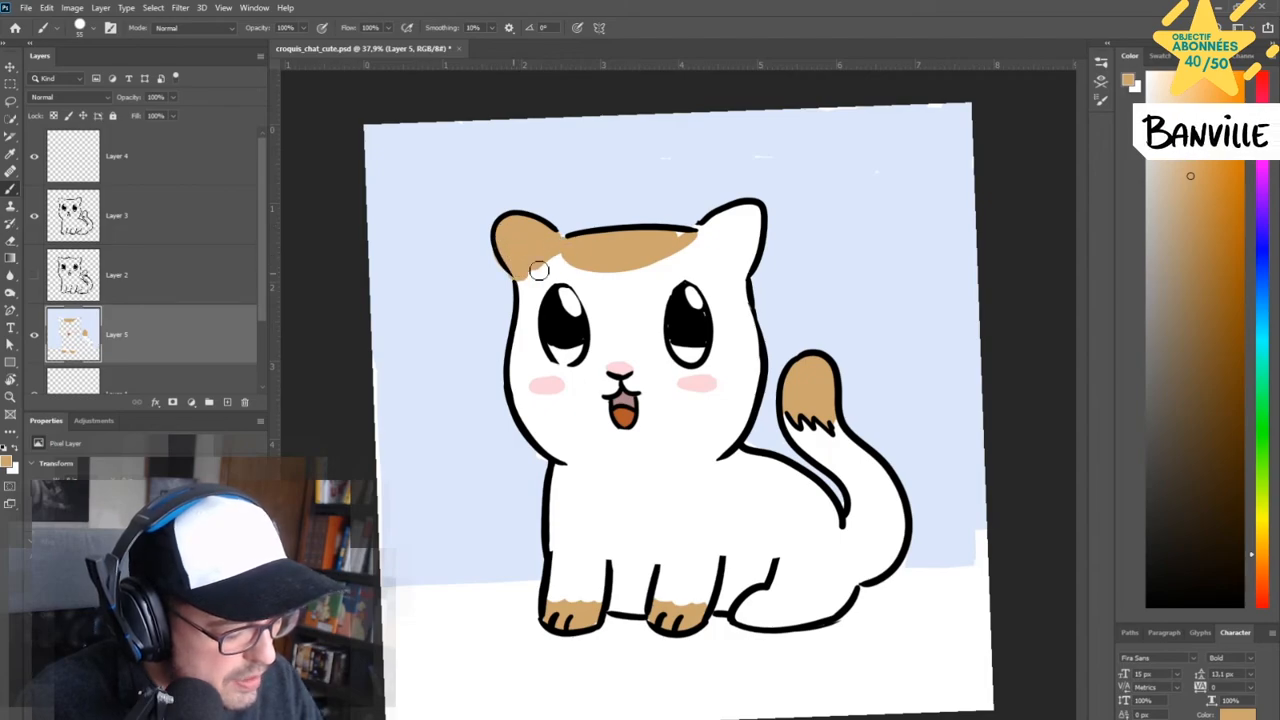
Paint the cat's other ear tan and trim the lower edges of the forehead patch and ears with sampled white.
{"action": "mouse_move", "coordinate": [692, 248]}
{"action": "left_mouse_down"}
{"action": "mouse_move", "coordinate": [726, 219]}
{"action": "mouse_move", "coordinate": [708, 240]}
{"action": "mouse_move", "coordinate": [739, 243]}
{"action": "mouse_move", "coordinate": [751, 211]}
{"action": "mouse_move", "coordinate": [751, 255]}
{"action": "mouse_move", "coordinate": [729, 264]}
{"action": "mouse_move", "coordinate": [704, 246]}
{"action": "mouse_move", "coordinate": [727, 274]}
{"action": "mouse_move", "coordinate": [744, 272]}
{"action": "mouse_move", "coordinate": [753, 214]}
{"action": "mouse_move", "coordinate": [748, 248]}
{"action": "mouse_move", "coordinate": [731, 238]}
{"action": "mouse_move", "coordinate": [719, 278]}
{"action": "mouse_move", "coordinate": [744, 257]}
{"action": "left_mouse_up"}
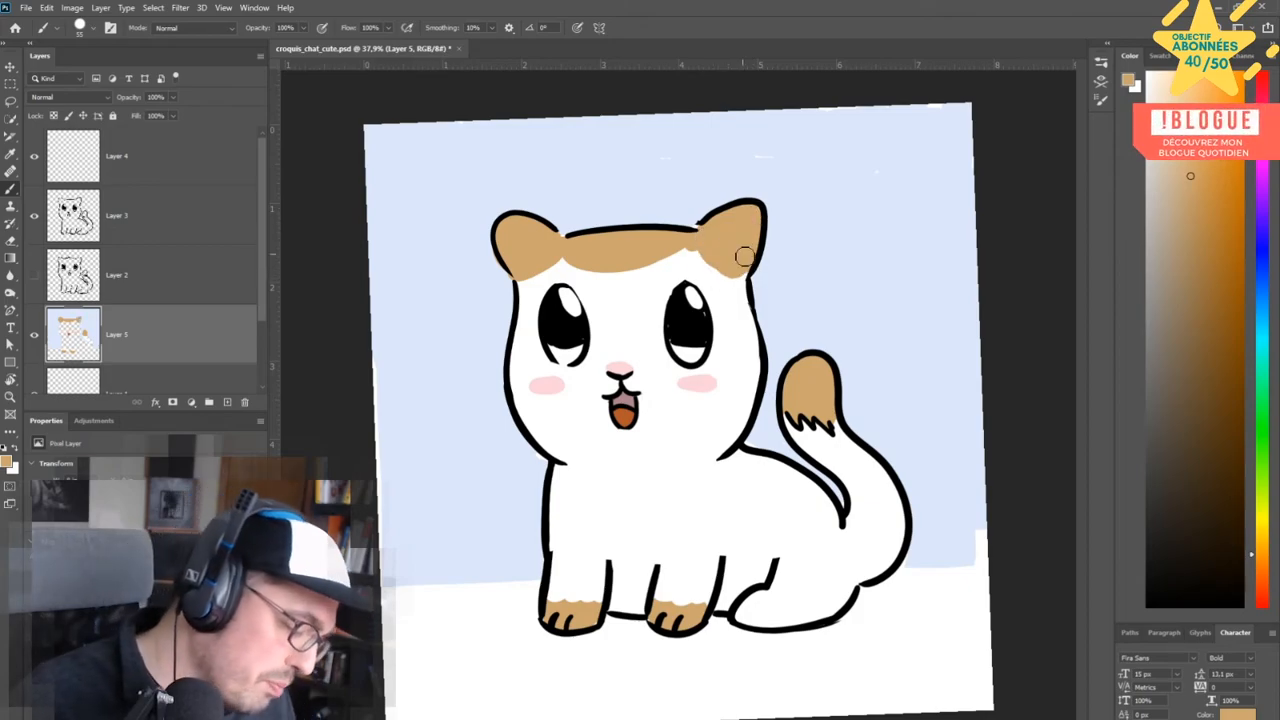
{"action": "left_click", "coordinate": [527, 290], "text": "alt"}
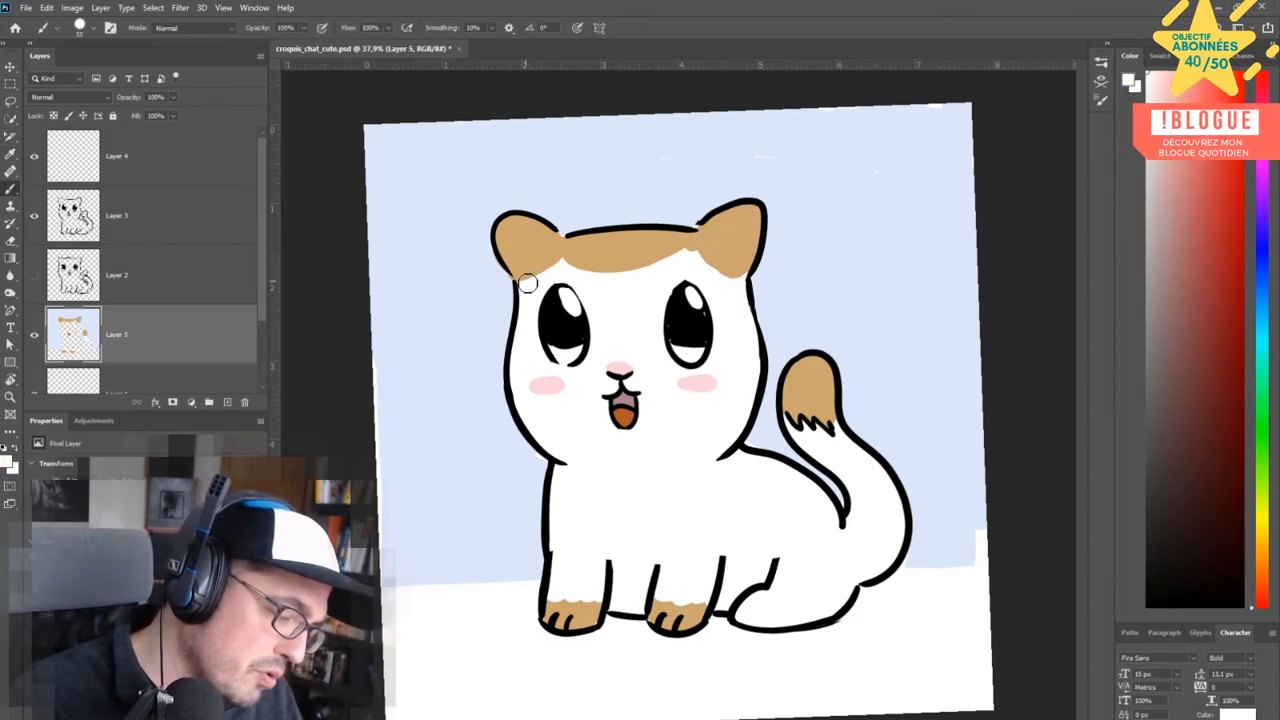
{"action": "mouse_move", "coordinate": [527, 287]}
{"action": "left_mouse_down"}
{"action": "mouse_move", "coordinate": [618, 259]}
{"action": "mouse_move", "coordinate": [743, 289]}
{"action": "left_mouse_up"}
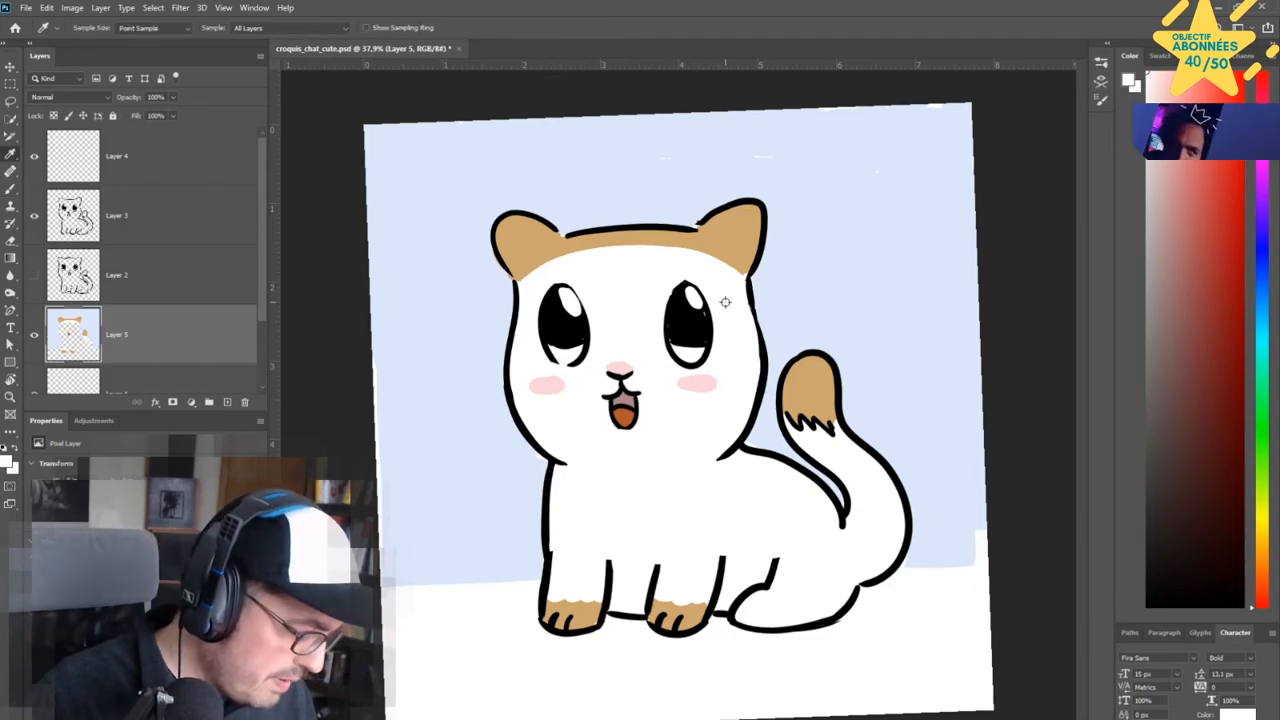
Paint the hind paw with the tail tip's sampled tan and draw its toe lines in sampled black.
{"action": "left_click", "coordinate": [812, 400], "text": "alt"}
{"action": "left_click_drag", "start_coordinate": [762, 598], "coordinate": [780, 612]}
{"action": "left_click", "coordinate": [672, 328], "text": "alt"}
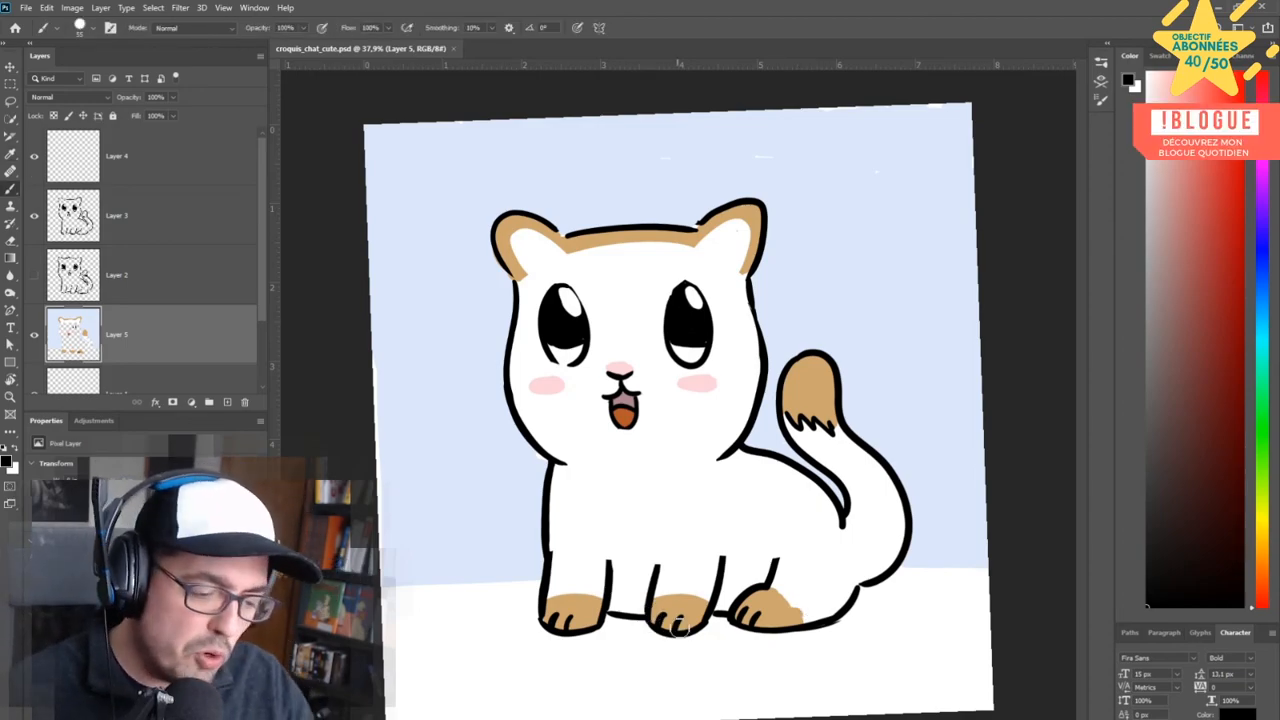
Add a new layer above the flat colours, set its blending mode to Multiply and choose a neutral grey.
{"action": "left_click", "coordinate": [227, 402]}
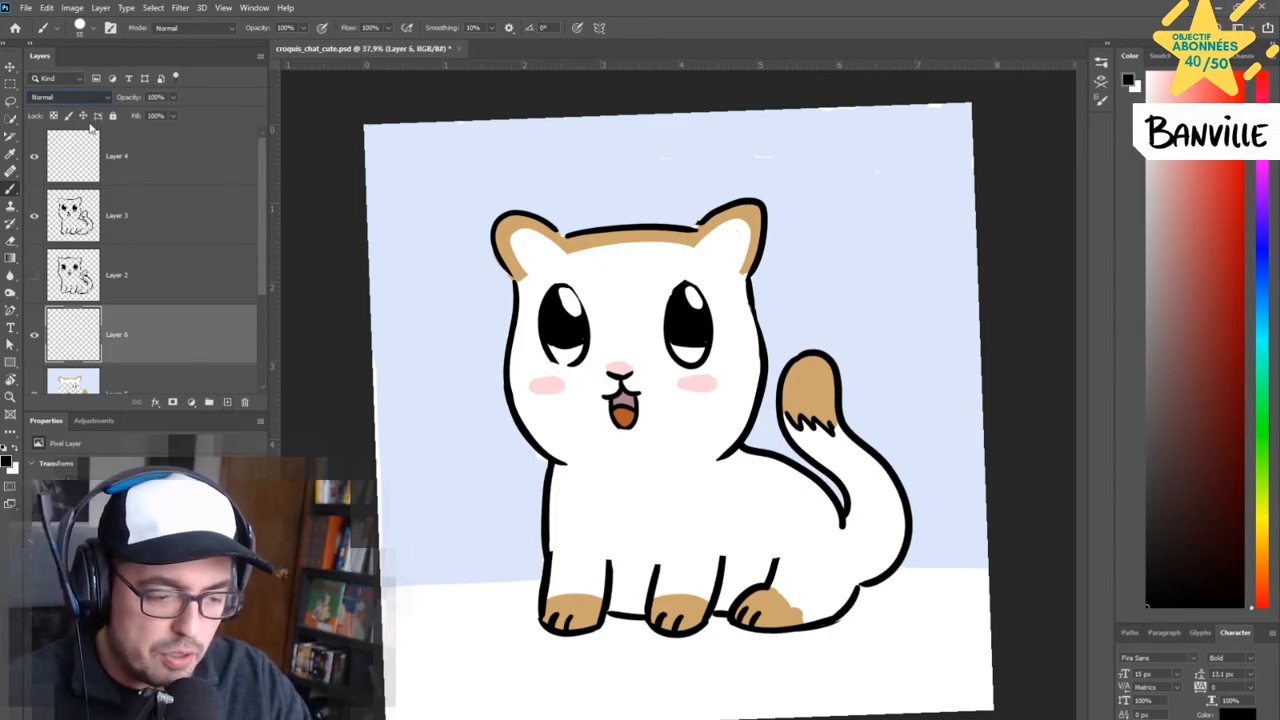
{"action": "left_click", "coordinate": [87, 156]}
{"action": "left_click_drag", "start_coordinate": [1186, 174], "coordinate": [1127, 303]}
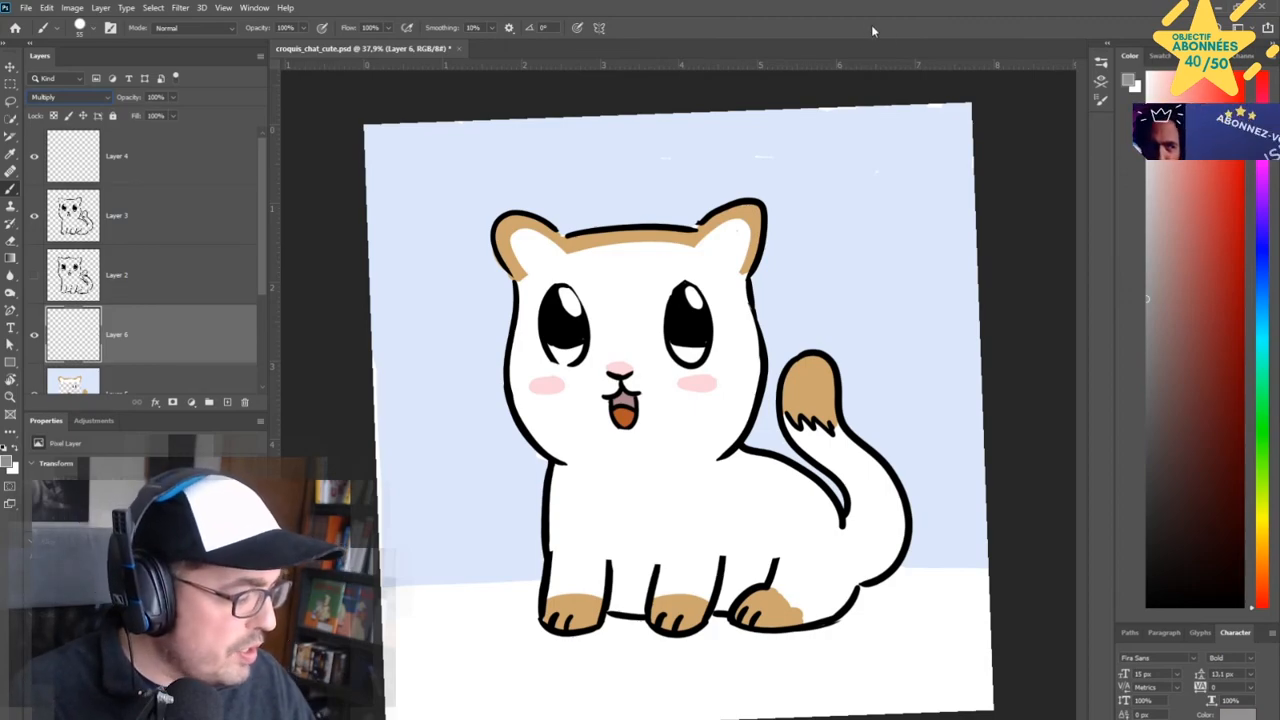
Sample the background colour, try a stroke beside the cat, and paint a light grey shadow along the chin.
{"action": "key", "text": "i"}
{"action": "left_click", "coordinate": [890, 228]}
{"action": "key", "text": "b"}
{"action": "left_click_drag", "start_coordinate": [886, 236], "coordinate": [901, 228]}
{"action": "key", "text": "e"}
{"action": "key", "text": "b"}
{"action": "left_click_drag", "start_coordinate": [545, 460], "coordinate": [714, 455]}
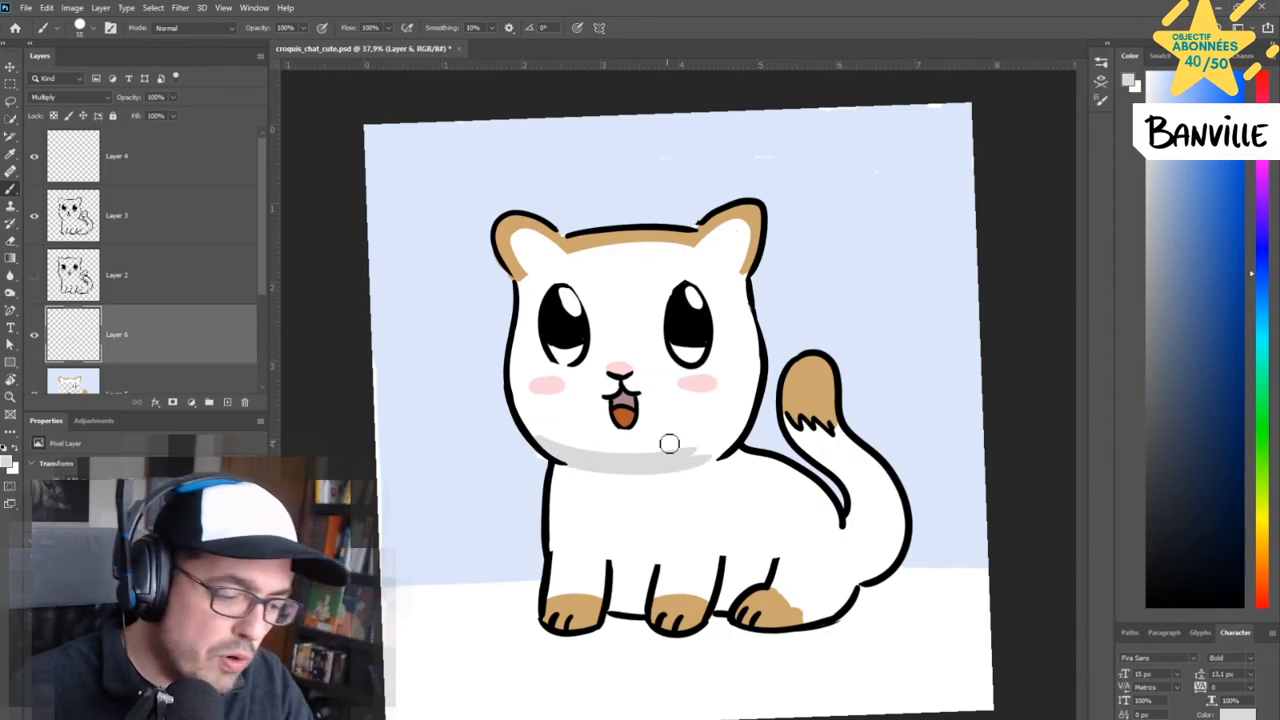
Lower the shadow layer's opacity to 29%, extend the shading along the cheek and rear contours, and readjust the opacity to 45%.
{"action": "left_click_drag", "start_coordinate": [172, 97], "coordinate": [118, 112]}
{"action": "left_click_drag", "start_coordinate": [694, 454], "coordinate": [728, 440]}
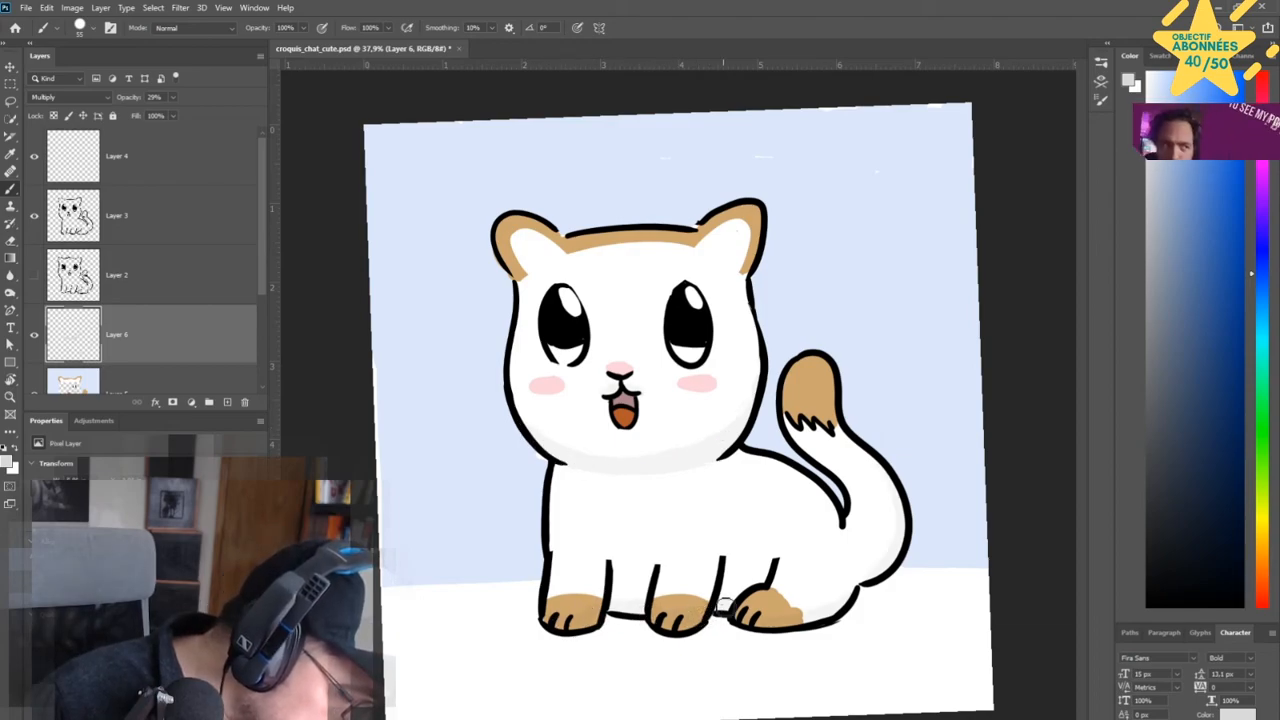
{"action": "left_click", "coordinate": [173, 97]}
{"action": "left_click_drag", "start_coordinate": [174, 113], "coordinate": [183, 116]}
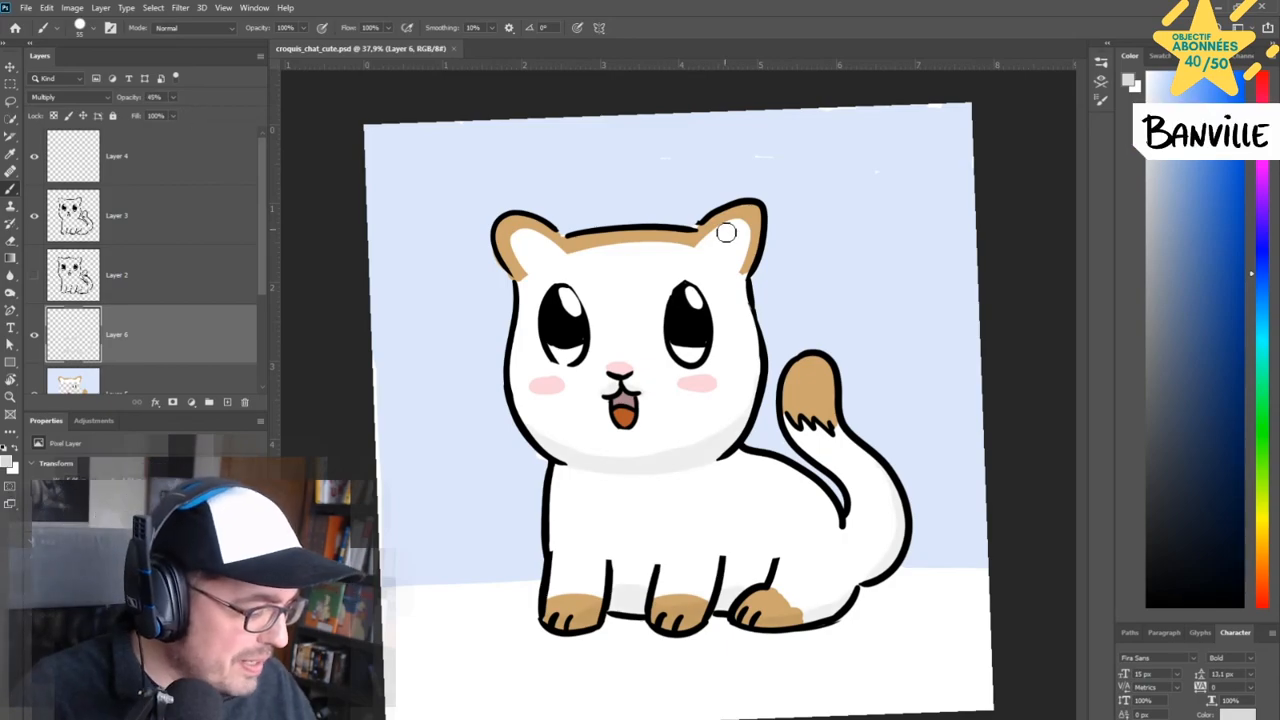
Shade the inner ears and muzzle in light grey, cleaning the shadow edges with the Eraser.
{"action": "key", "text": "e"}
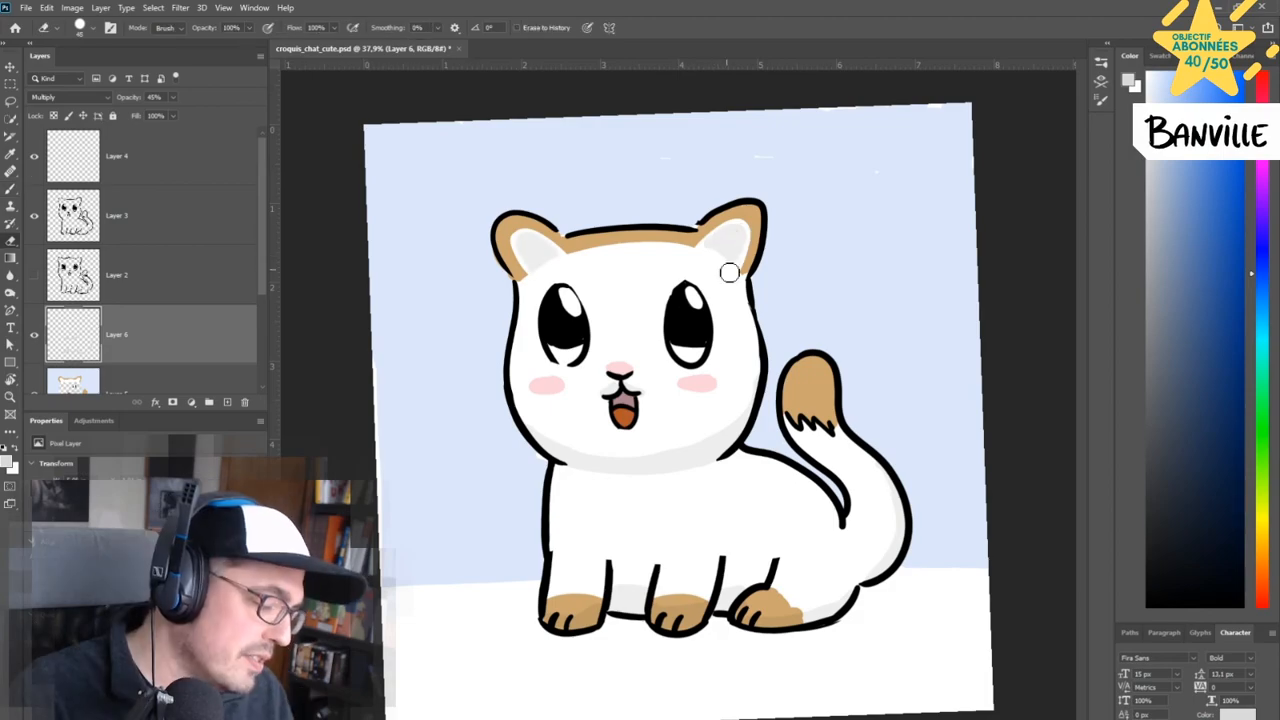
{"action": "key", "text": "b"}
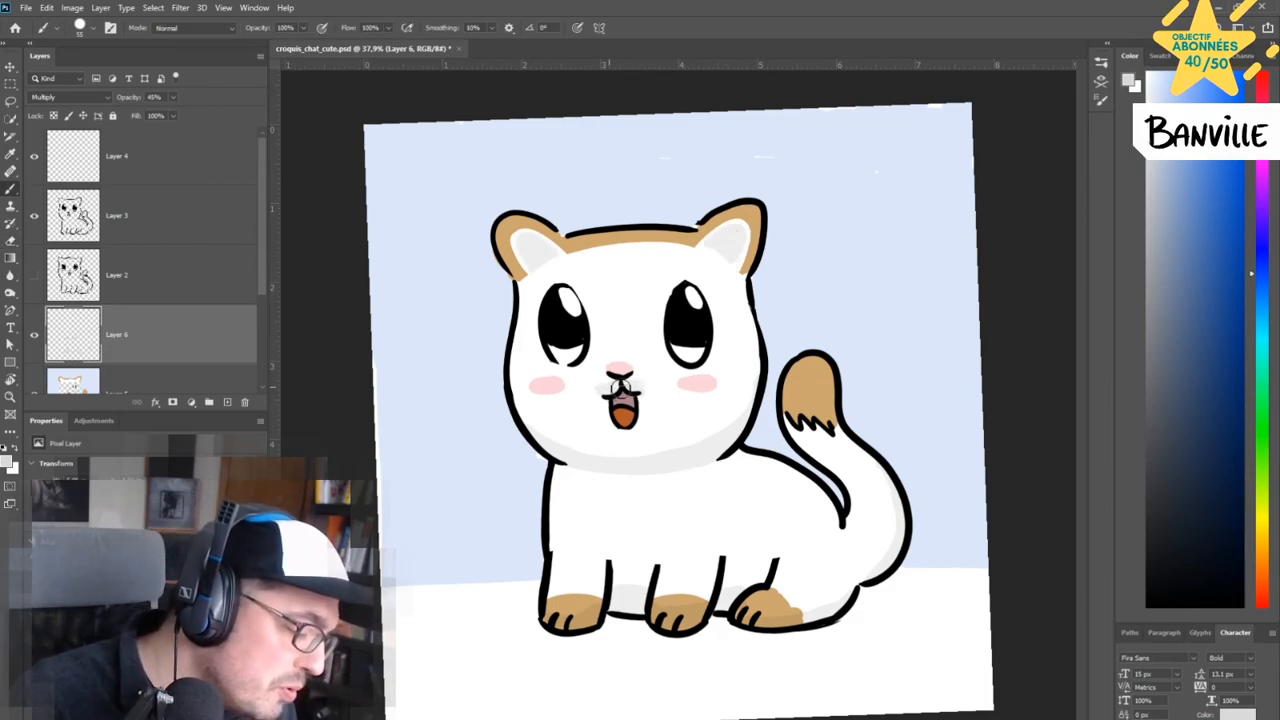